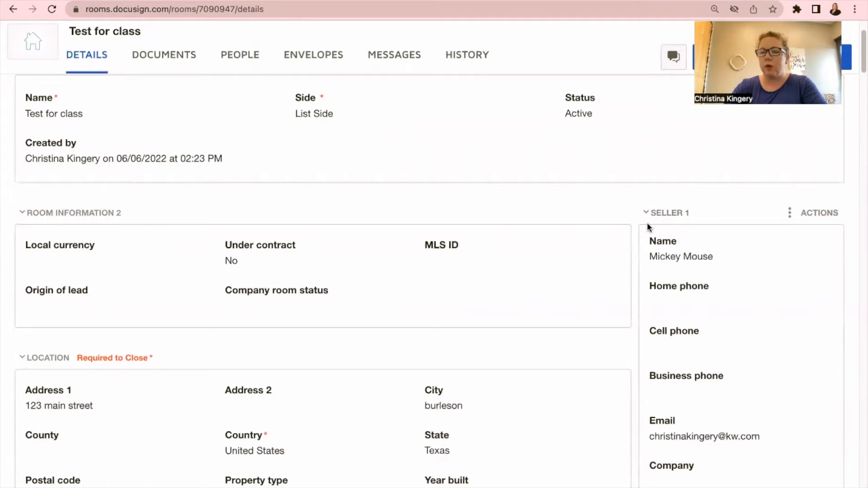
# Step: Look over the Test for class room details, then switch to the room's Documents list
pyautogui.scroll(-5, 709, 314)
pyautogui.scroll(-10, 709, 318)
pyautogui.scroll(-18, 708, 315)
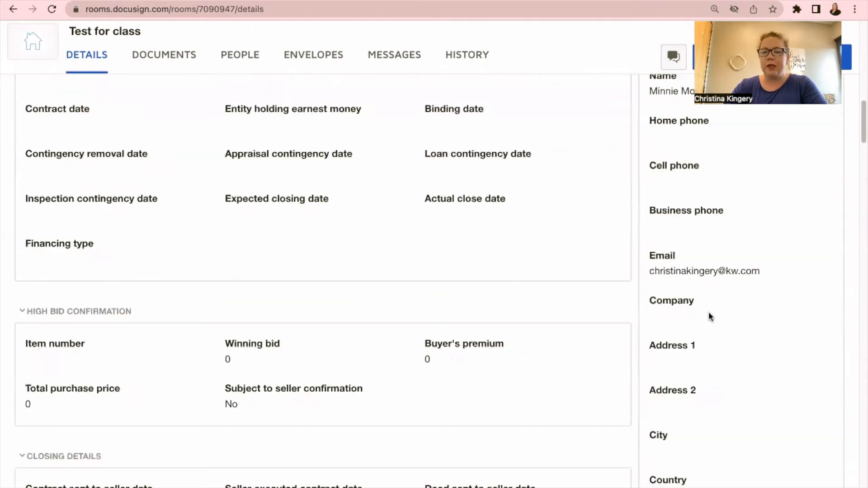
pyautogui.scroll(-15, 748, 205)
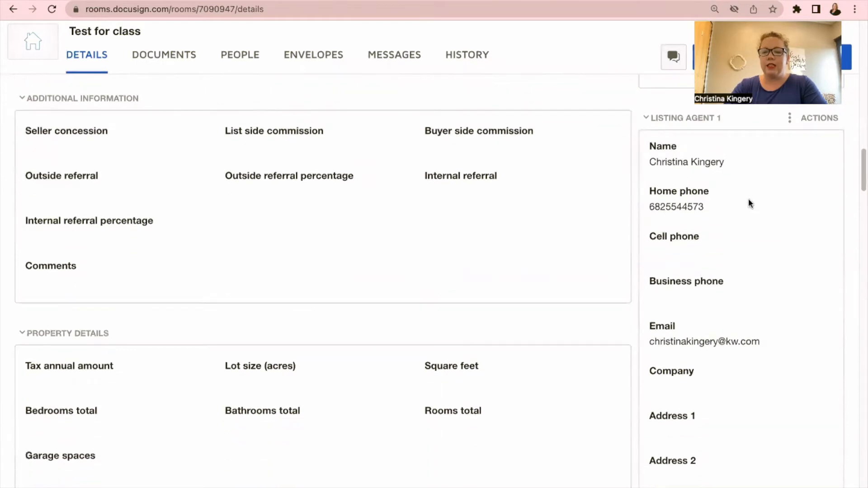
pyautogui.scroll(-15, 695, 297)
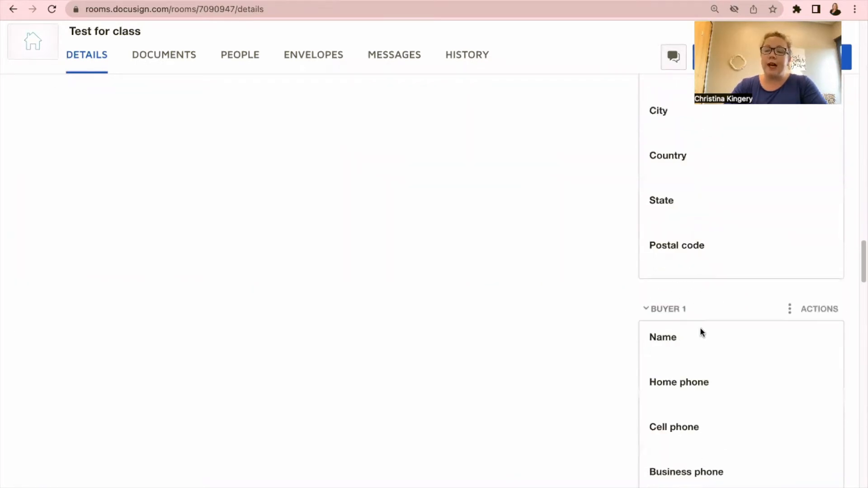
pyautogui.scroll(-10, 702, 331)
pyautogui.scroll(3, 705, 333)
pyautogui.scroll(20, 705, 333)
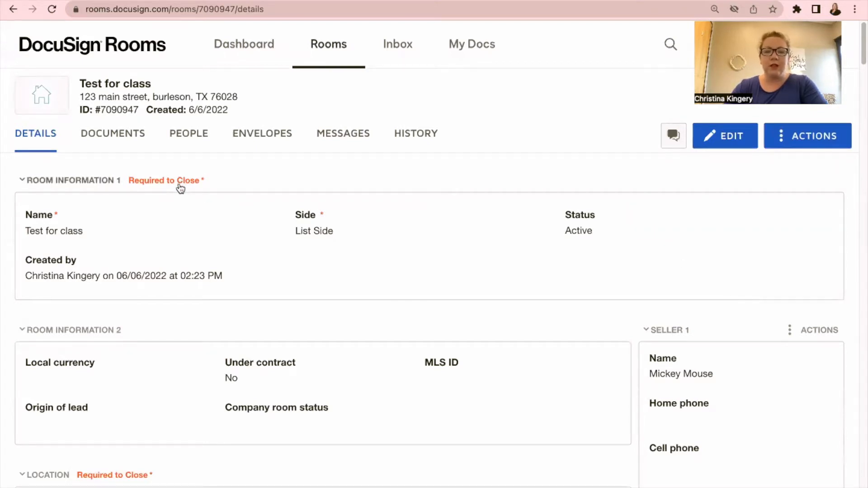
pyautogui.click(107, 136)
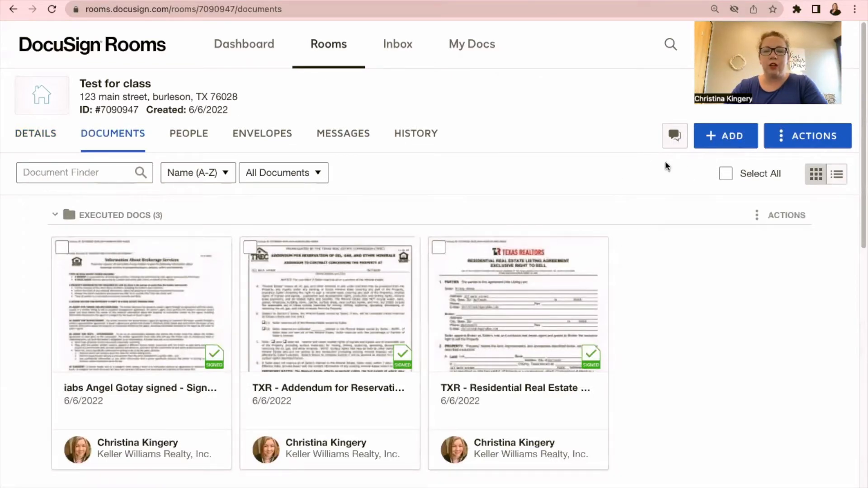
# Step: From the TXR forms library, search 'one' and add the One to Four Family Residential Contract
pyautogui.click(716, 142)
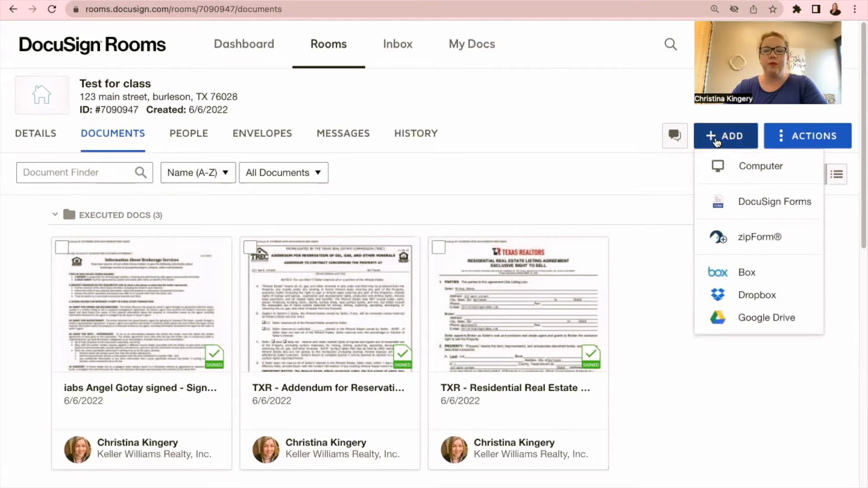
pyautogui.click(743, 208)
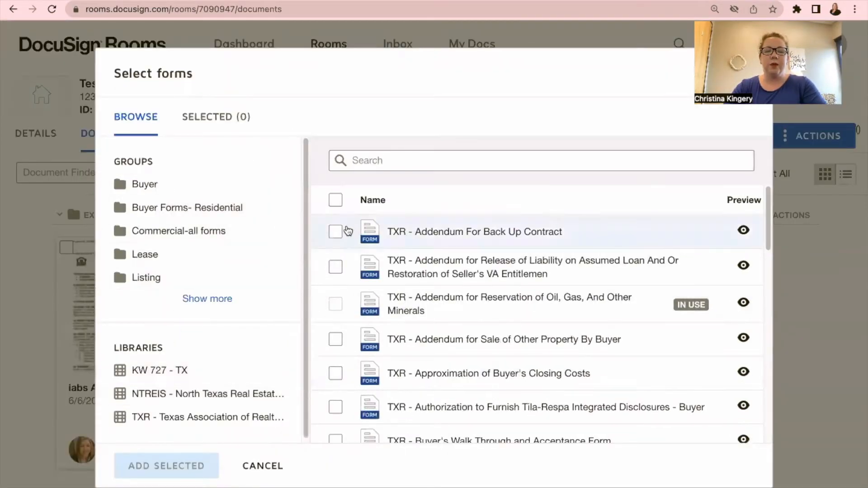
pyautogui.click(191, 417)
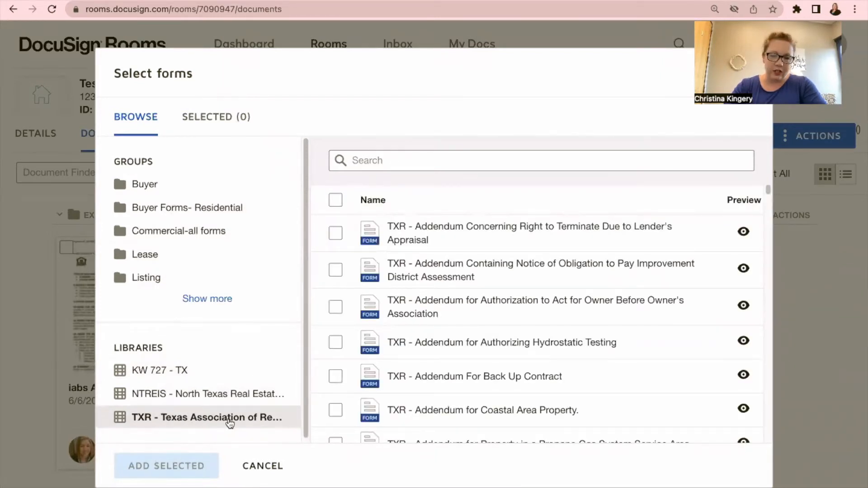
pyautogui.click(394, 160)
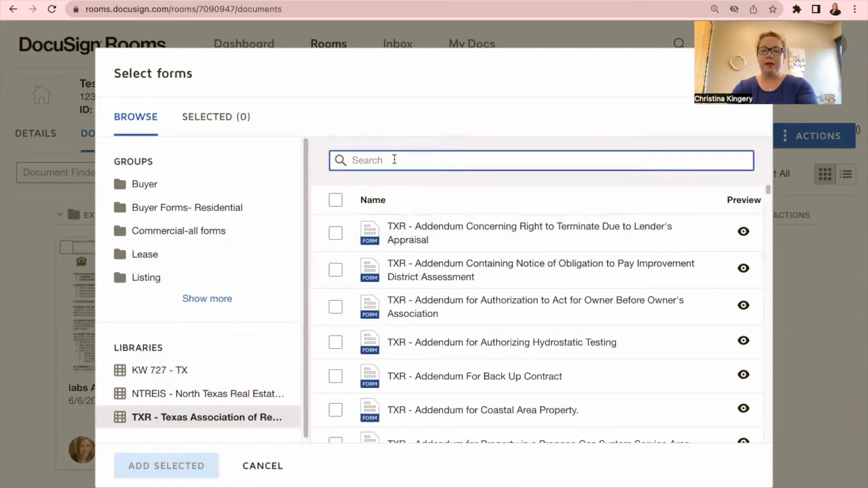
pyautogui.write('one')
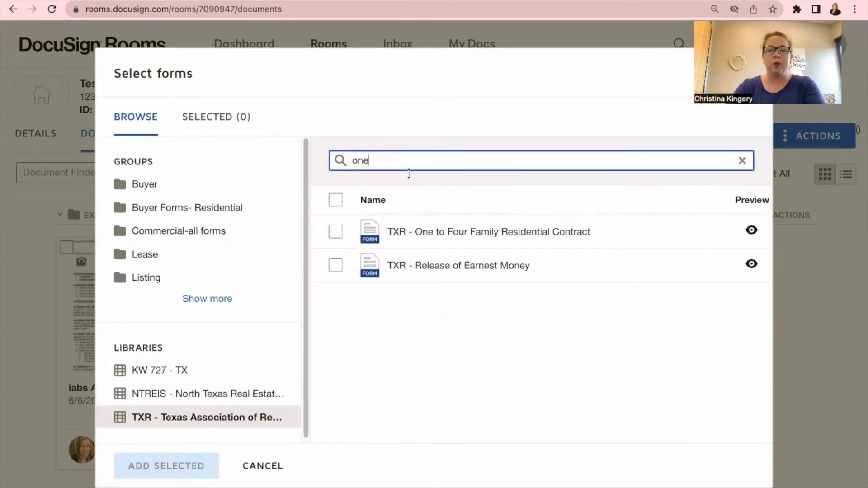
pyautogui.click(336, 233)
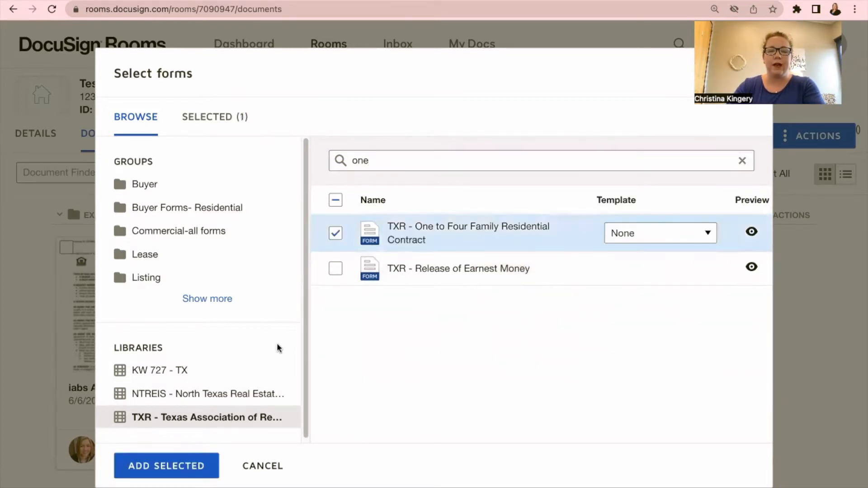
pyautogui.click(179, 462)
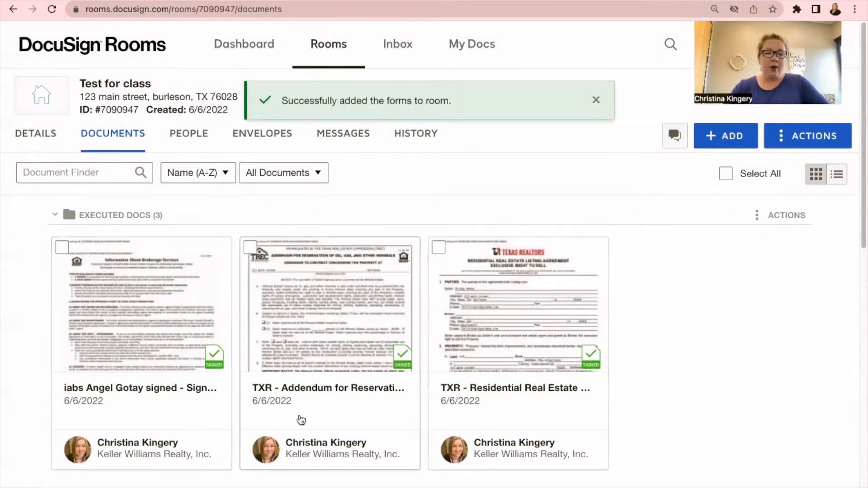
# Step: Open the TXR - One to Four Family Residential Contract card in Room Docs
pyautogui.scroll(-6, 464, 267)
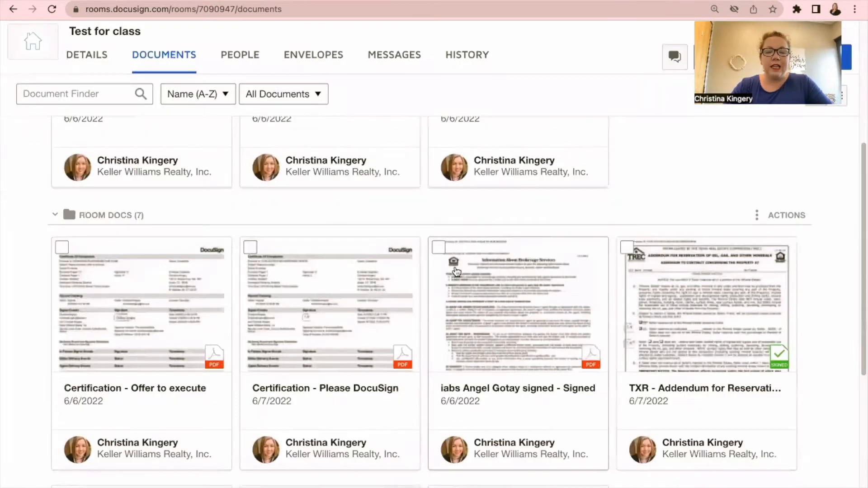
pyautogui.scroll(-5, 457, 272)
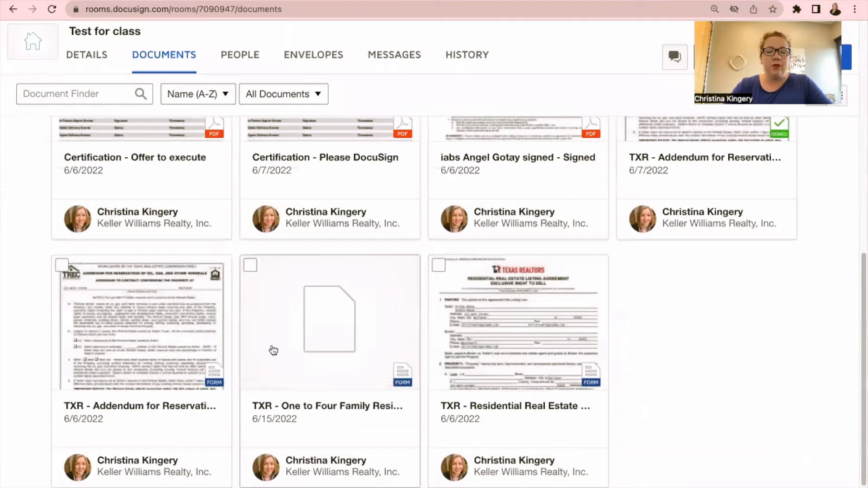
pyautogui.click(328, 333)
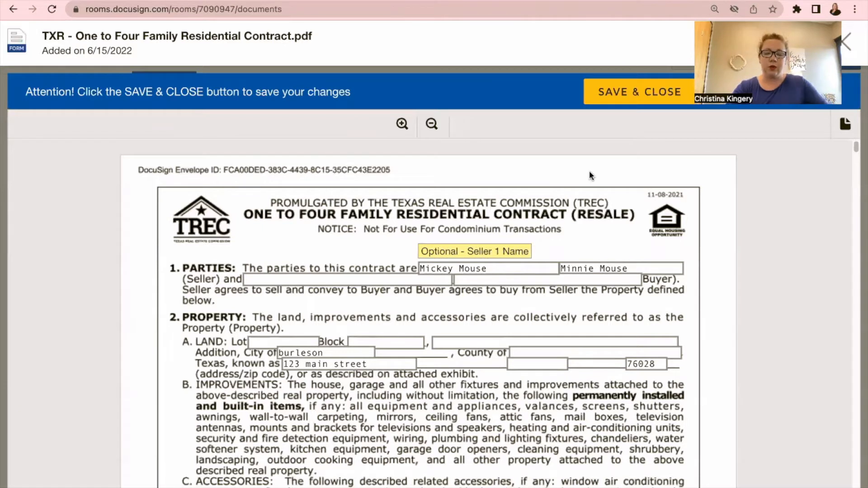
# Step: Append an additional seller's name to both the Seller 1 and Seller 2 name fields
pyautogui.click(506, 268)
pyautogui.write(', ')
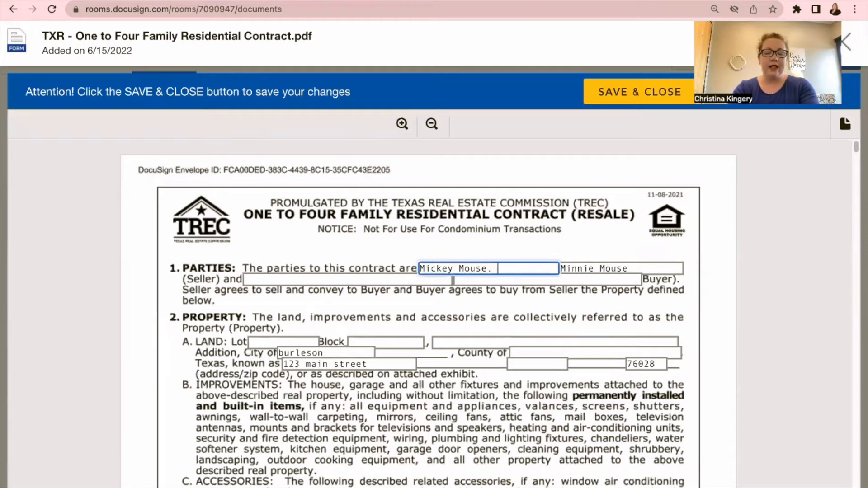
pyautogui.write('Daff')
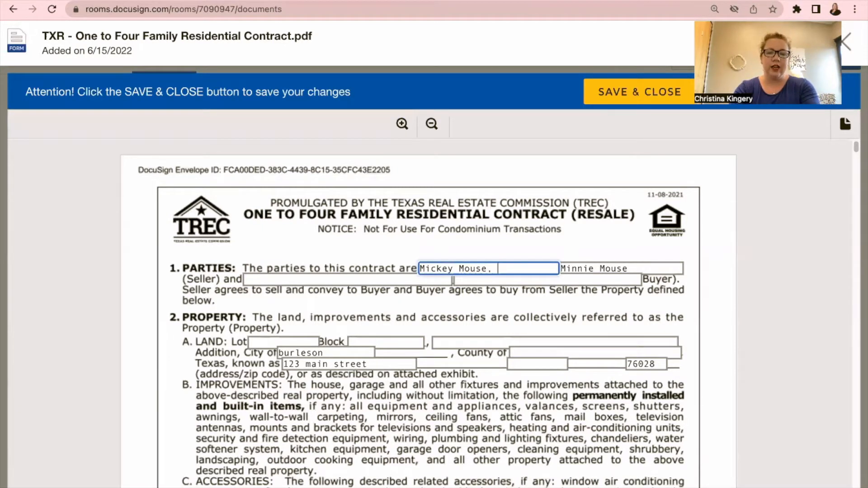
pyautogui.write('y Duck')
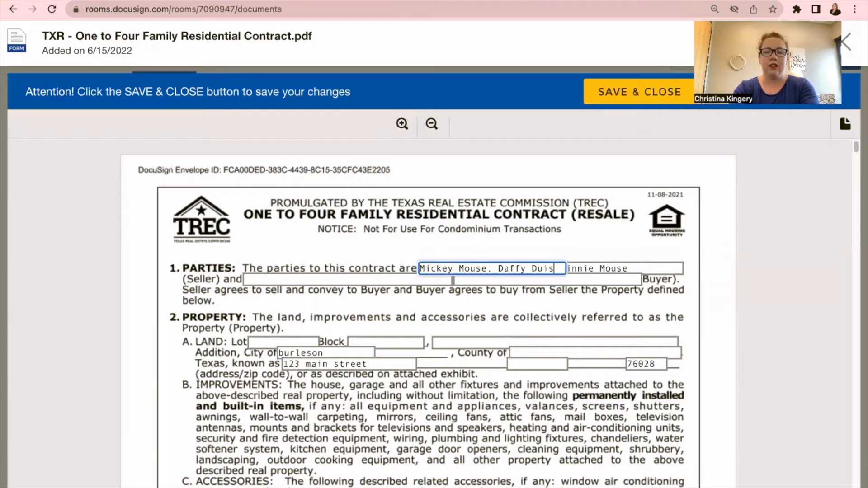
pyautogui.click(546, 223)
pyautogui.click(651, 269)
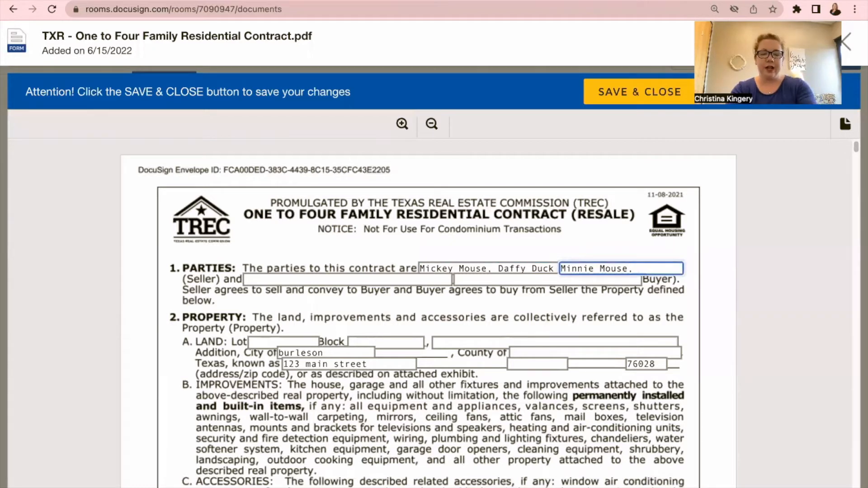
pyautogui.write(', Huey Duck')
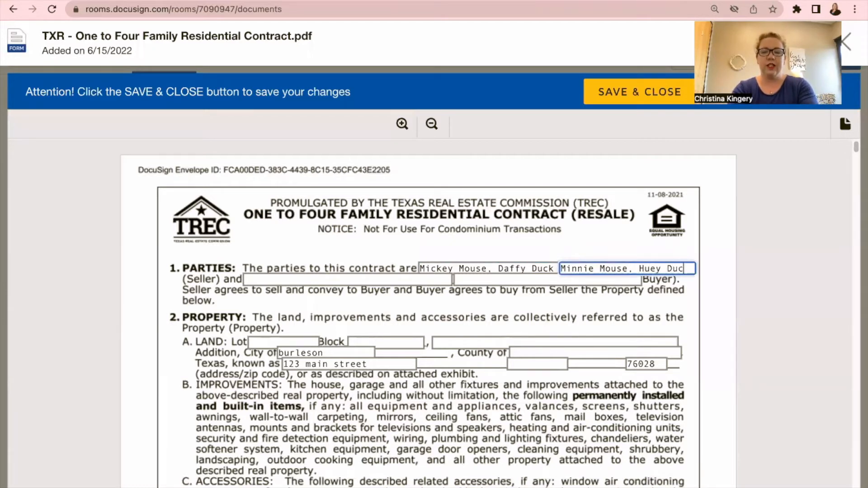
pyautogui.click(590, 179)
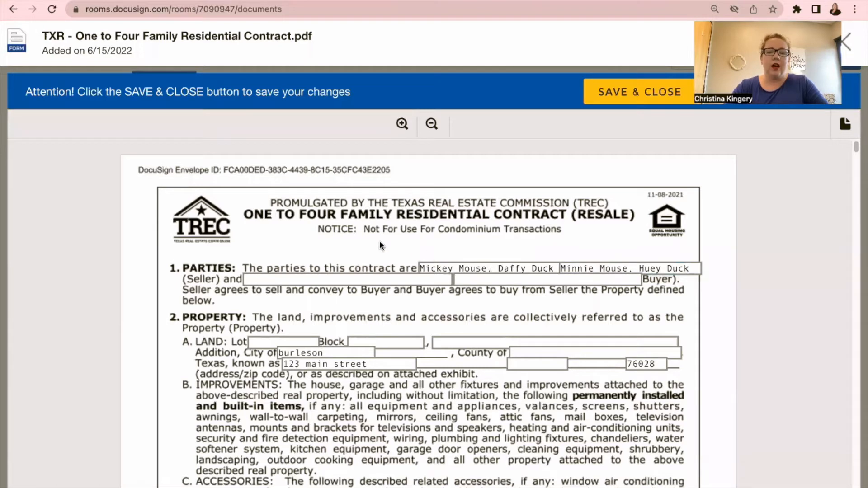
# Step: Look over the filled-in contract, then save and close it
pyautogui.scroll(-3, 375, 249)
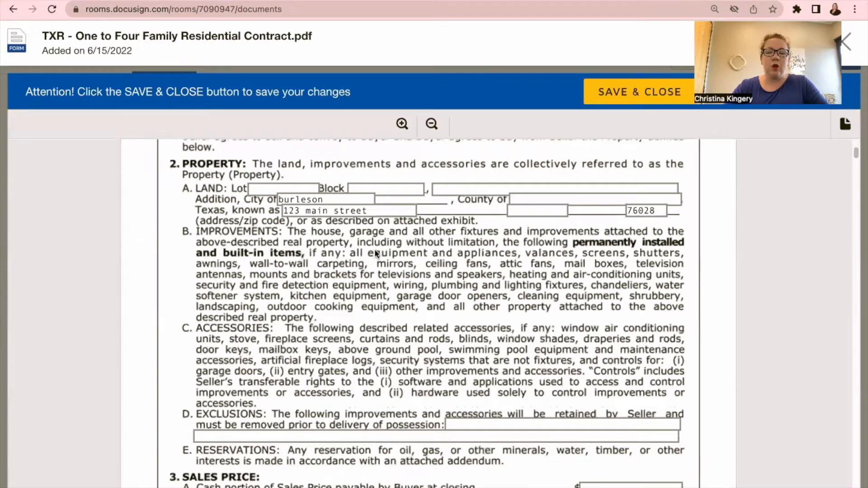
pyautogui.scroll(-10, 374, 249)
pyautogui.scroll(4, 373, 249)
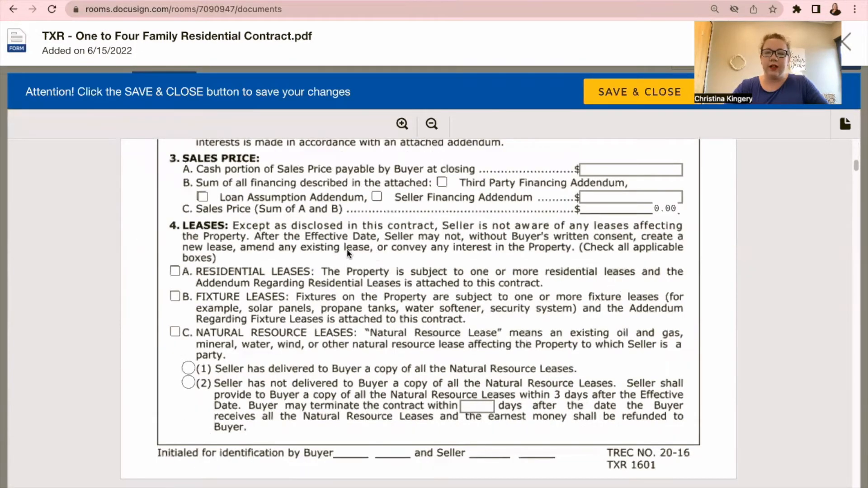
pyautogui.scroll(5, 346, 248)
pyautogui.click(613, 95)
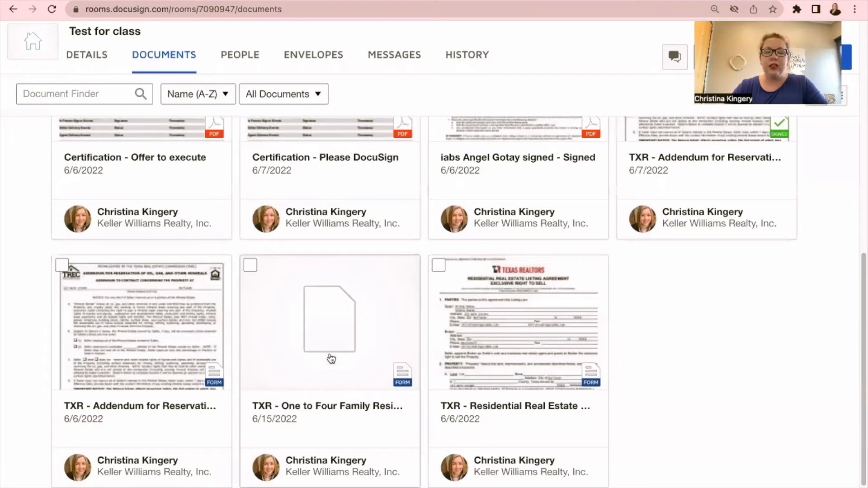
# Step: Create an envelope from the One to Four Family contract and name it 'Offer'
pyautogui.click(251, 267)
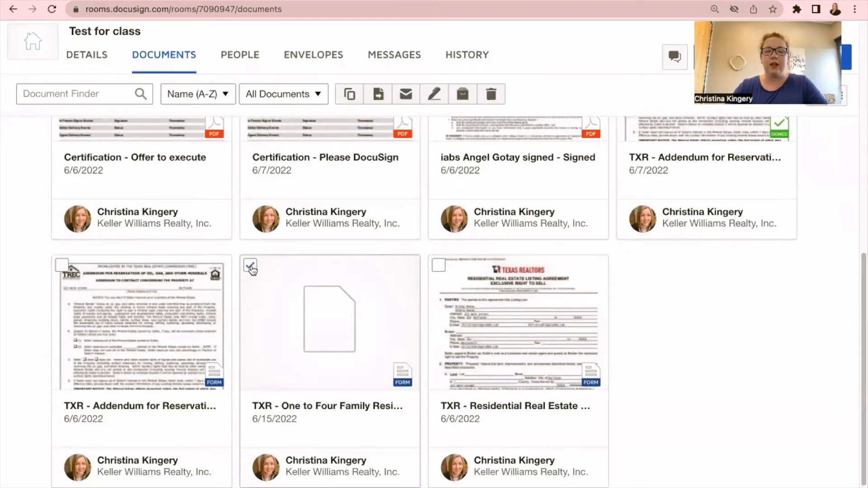
pyautogui.click(436, 96)
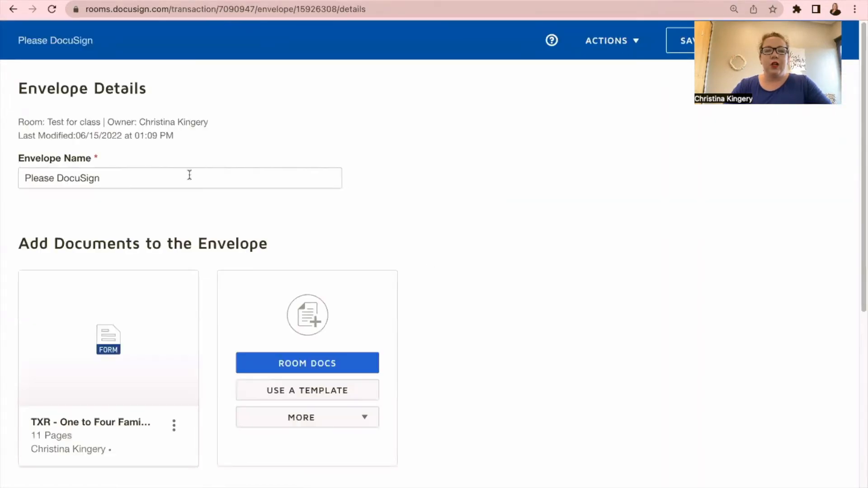
pyautogui.click(114, 178)
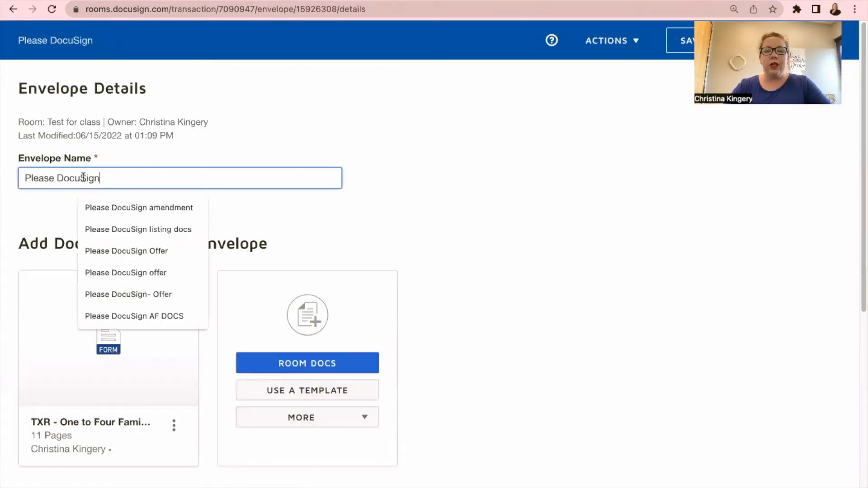
pyautogui.moveTo(113, 178); pyautogui.dragTo(36, 167)
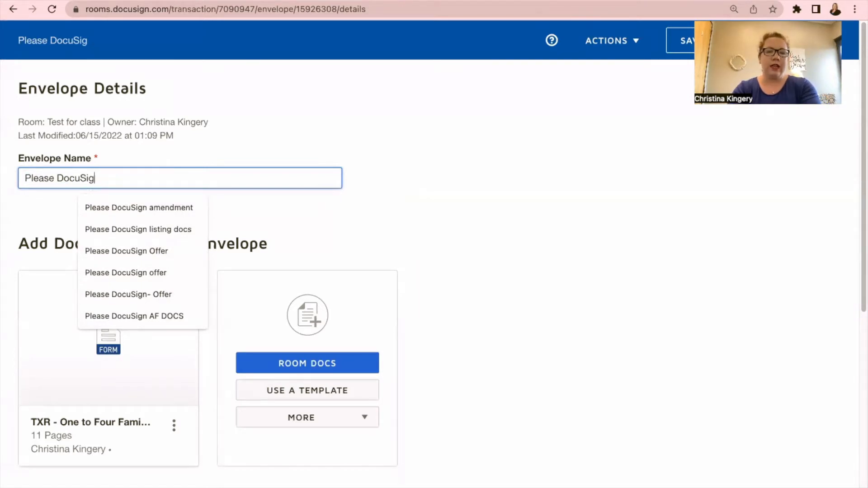
pyautogui.press('BackSpace')
pyautogui.press('BackSpace')
pyautogui.press('BackSpace')
pyautogui.press('BackSpace')
pyautogui.press('BackSpace')
pyautogui.press('BackSpace')
pyautogui.press('BackSpace')
pyautogui.press('BackSpace')
pyautogui.press('BackSpace')
pyautogui.press('BackSpace')
pyautogui.press('BackSpace')
pyautogui.press('BackSpace')
pyautogui.press('BackSpace')
pyautogui.press('BackSpace')
pyautogui.write('Offe')
pyautogui.click(274, 159)
# Step: Scroll down to the Add Recipients to the Envelope section
pyautogui.scroll(-2, 275, 160)
pyautogui.scroll(-1, 275, 158)
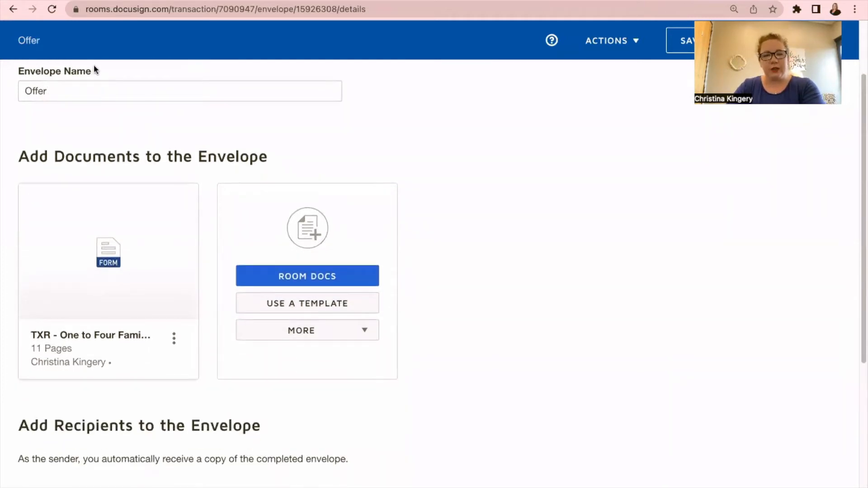
pyautogui.scroll(-3, 91, 68)
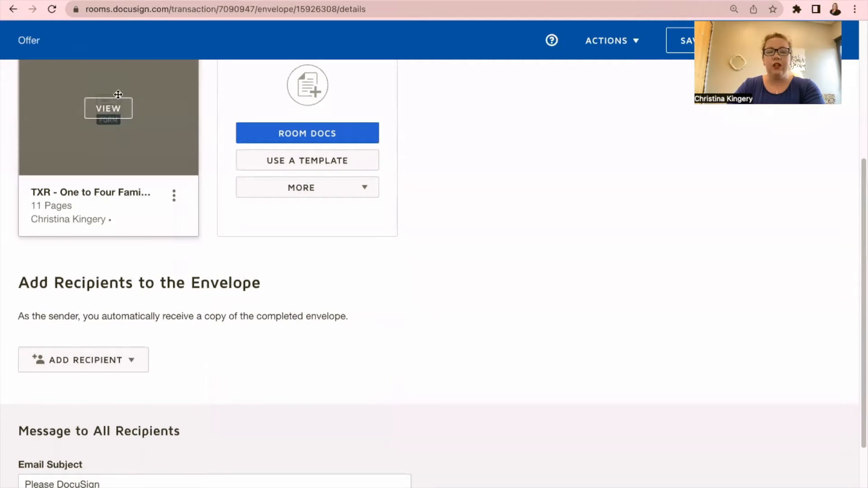
pyautogui.scroll(-3, 126, 91)
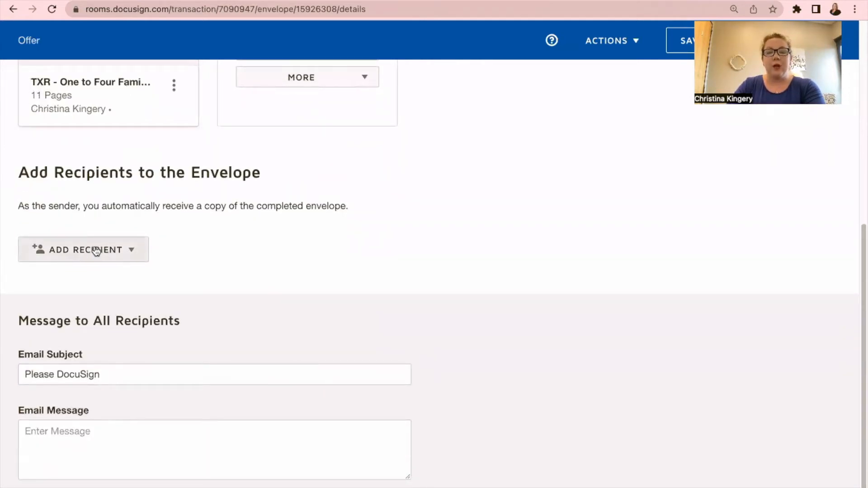
# Step: Add the pre-tagged Seller One and Seller Two roles, each linked to its room seller contact
pyautogui.click(100, 250)
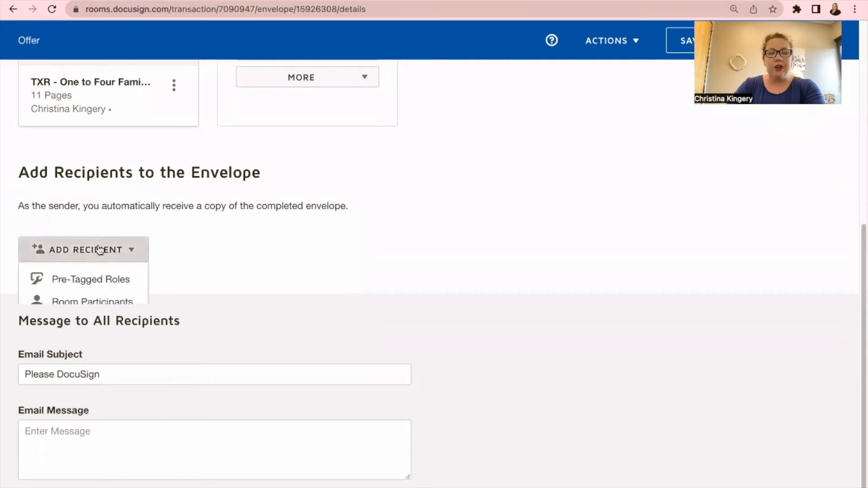
pyautogui.click(102, 277)
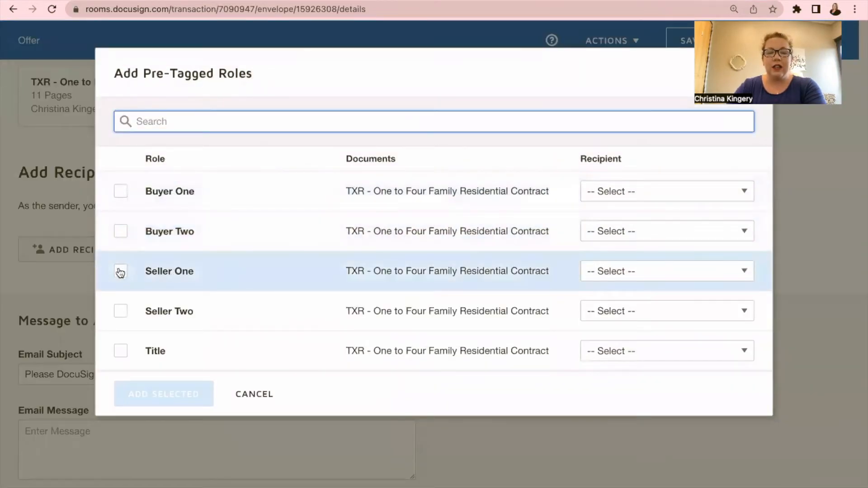
pyautogui.click(120, 273)
pyautogui.click(120, 312)
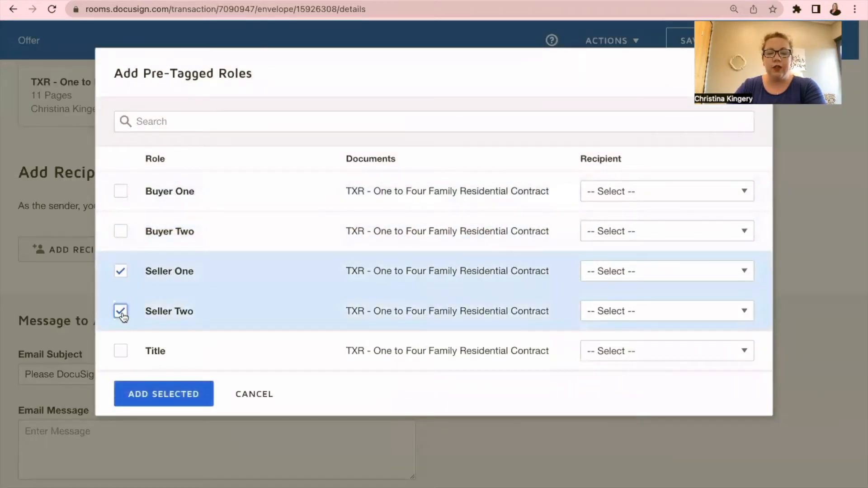
pyautogui.click(636, 276)
pyautogui.scroll(-2, 640, 214)
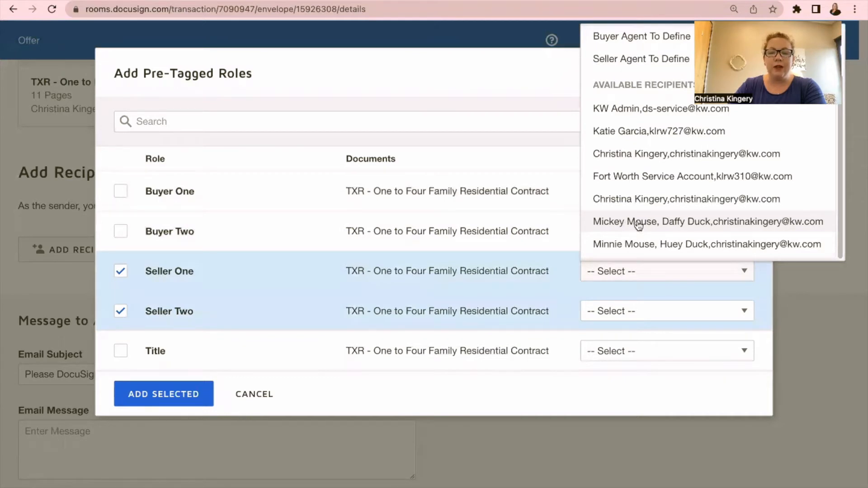
pyautogui.click(638, 223)
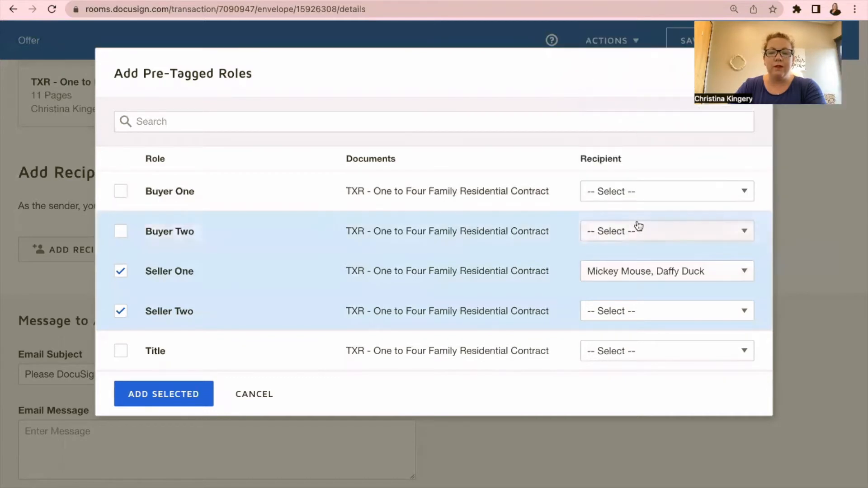
pyautogui.click(638, 312)
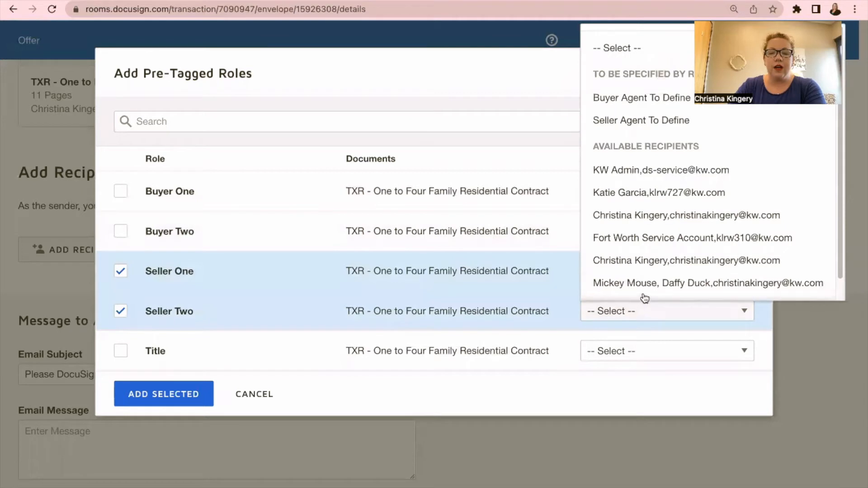
pyautogui.scroll(-1, 650, 286)
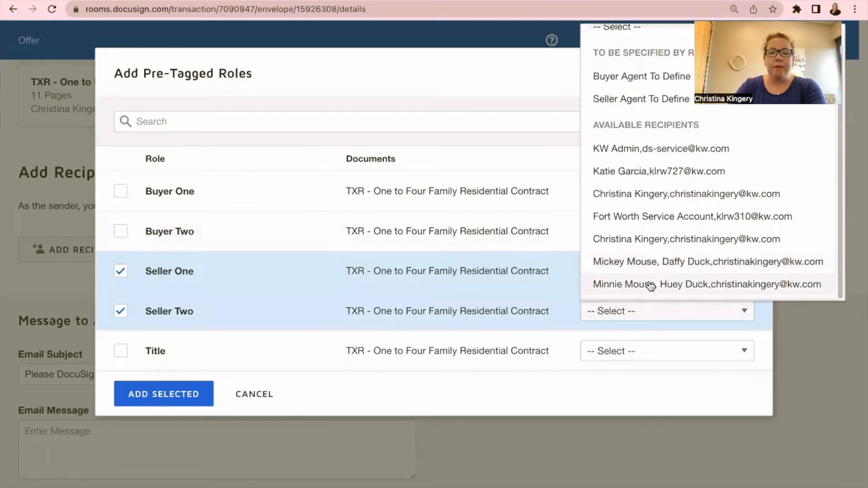
pyautogui.click(650, 285)
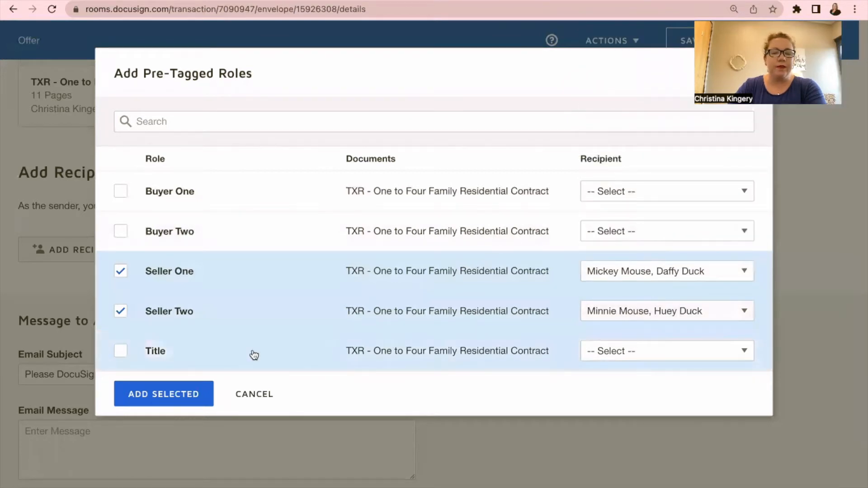
pyautogui.click(174, 392)
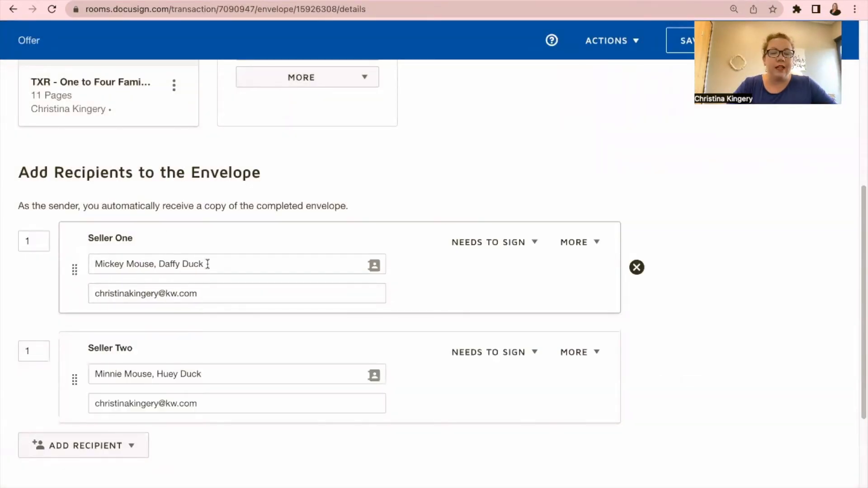
# Step: Delete the extra second name from both Seller One's and Seller Two's full name fields
pyautogui.moveTo(217, 262); pyautogui.dragTo(163, 264)
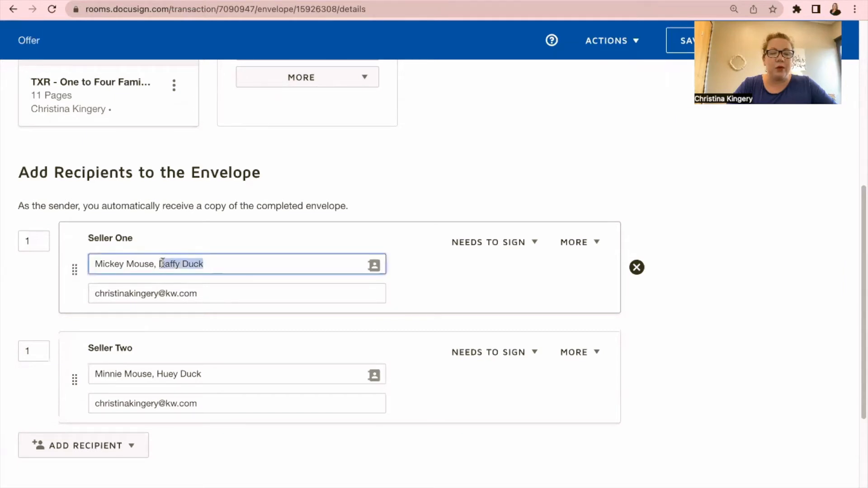
pyautogui.press('BackSpace')
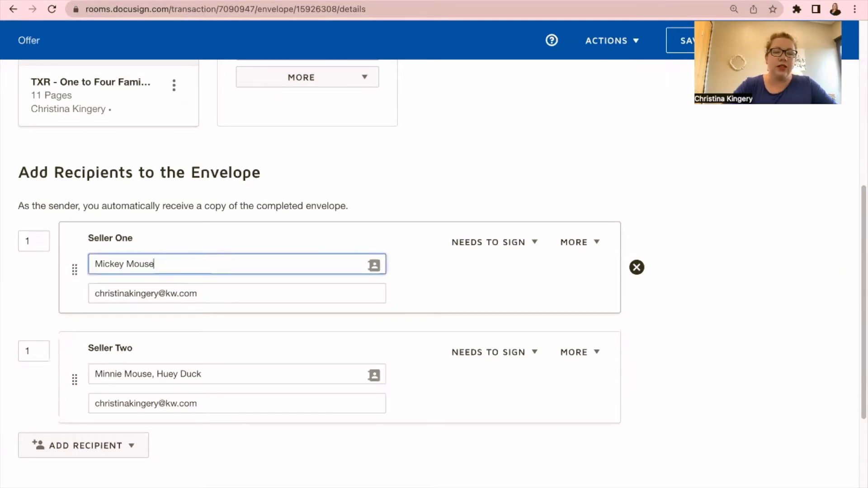
pyautogui.moveTo(223, 376); pyautogui.dragTo(153, 374)
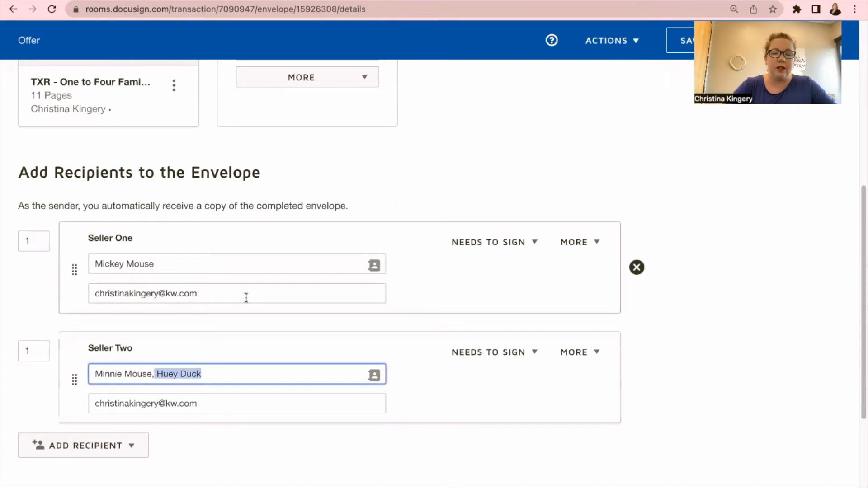
pyautogui.press('BackSpace')
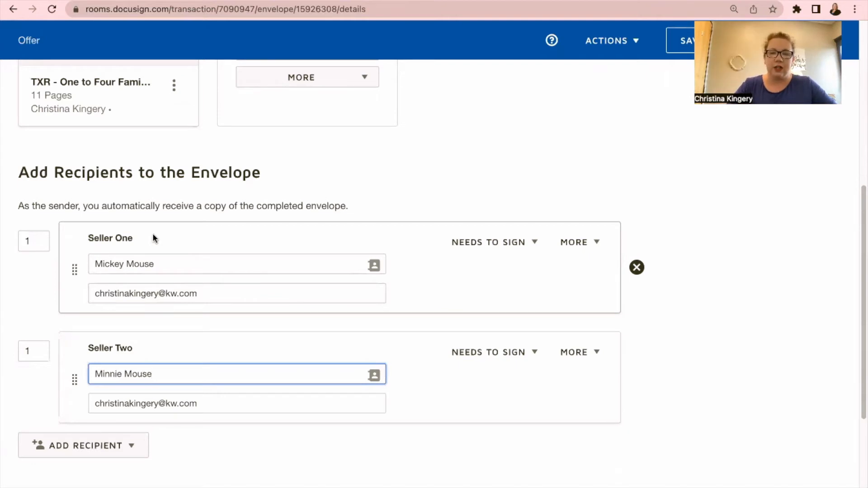
pyautogui.click(104, 449)
pyautogui.scroll(-4, 102, 460)
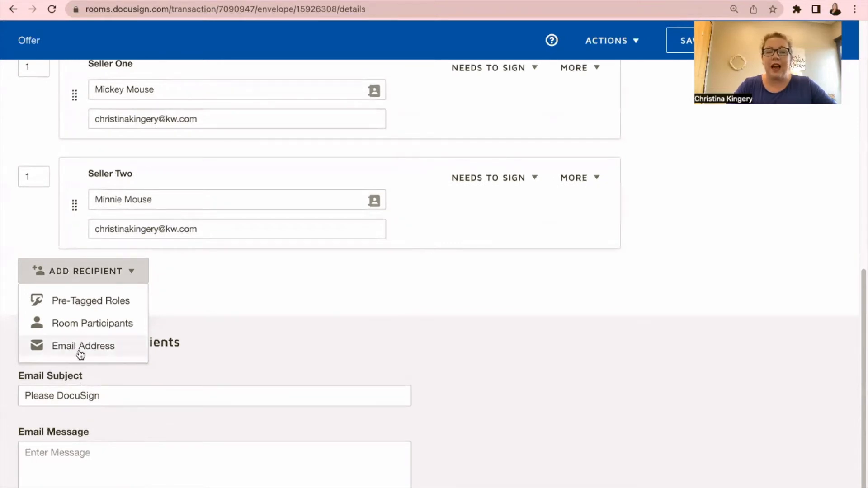
# Step: Add a third recipient by email, entering their full name and email address
pyautogui.click(80, 352)
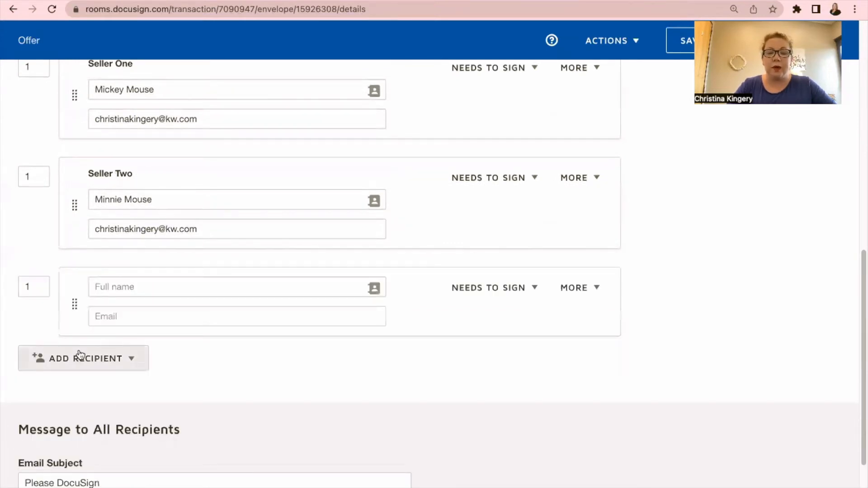
pyautogui.click(133, 294)
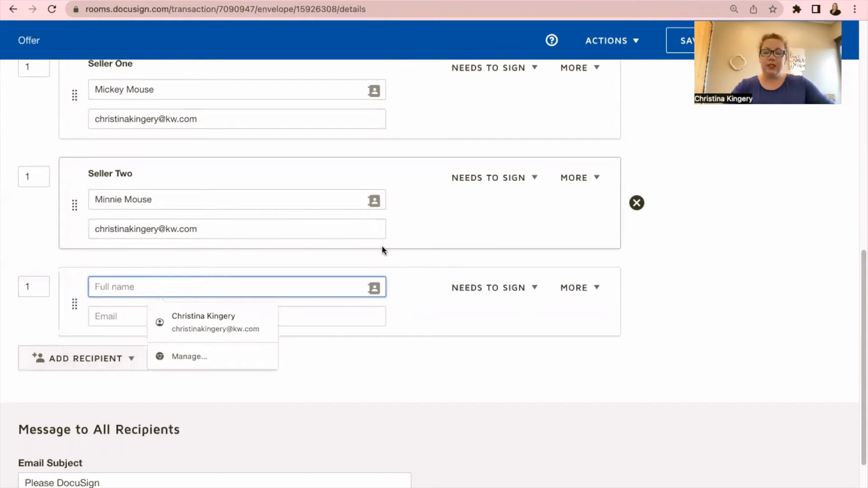
pyautogui.write('Huey Duck')
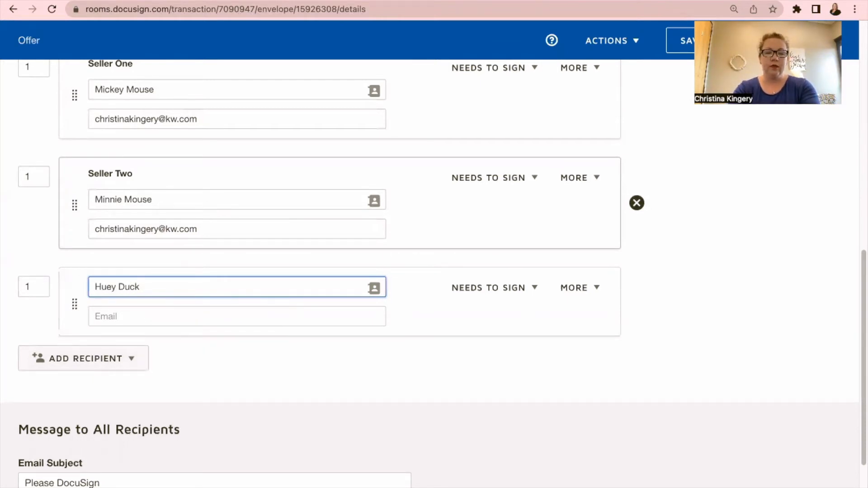
pyautogui.press('Tab')
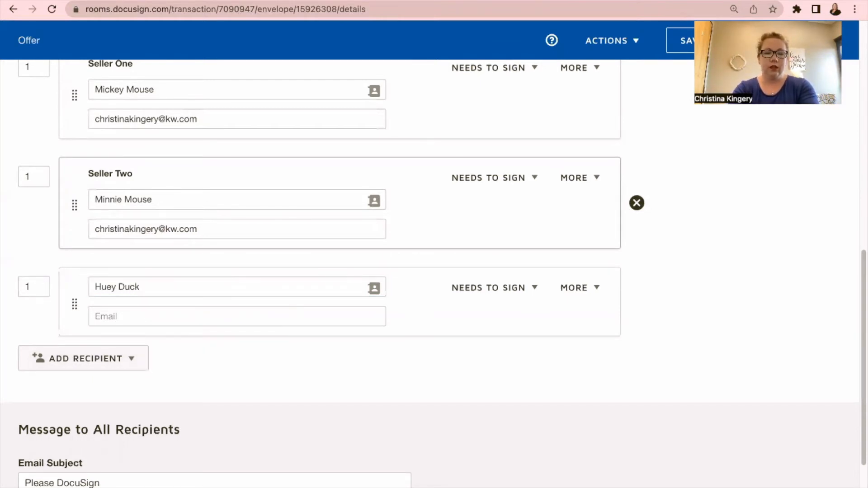
pyautogui.click(257, 307)
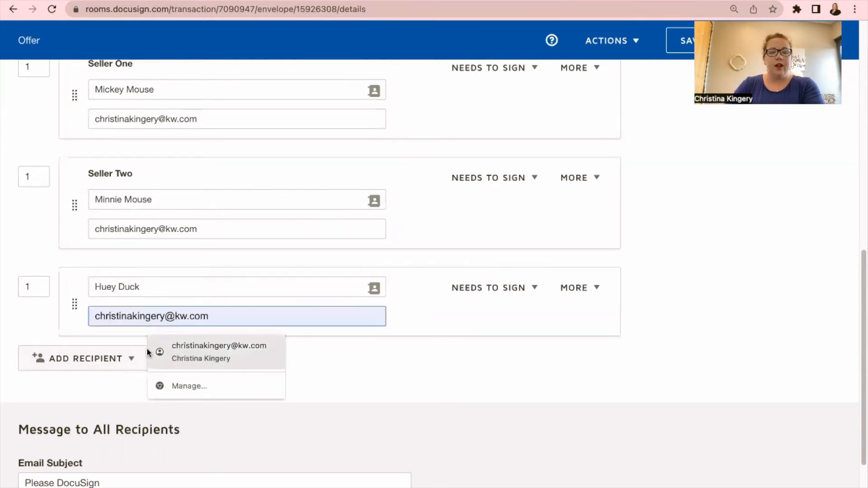
# Step: Add a fourth seller recipient by email with their full name and email address
pyautogui.click(127, 359)
pyautogui.click(94, 437)
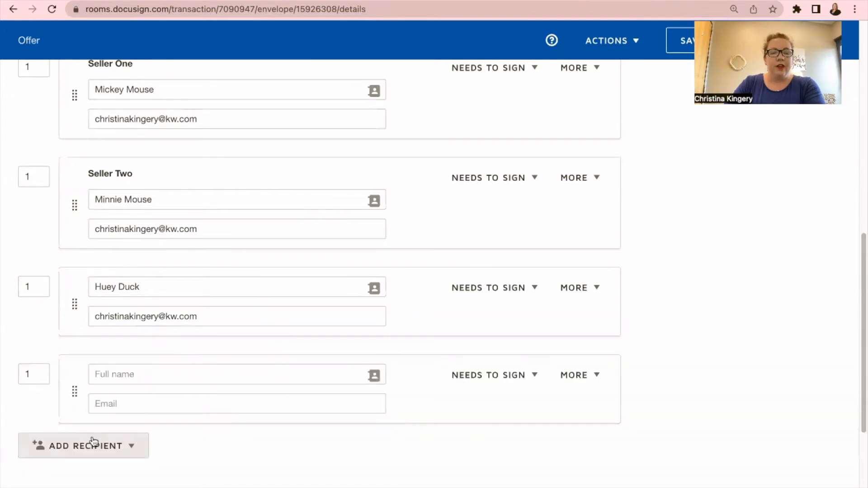
pyautogui.click(117, 372)
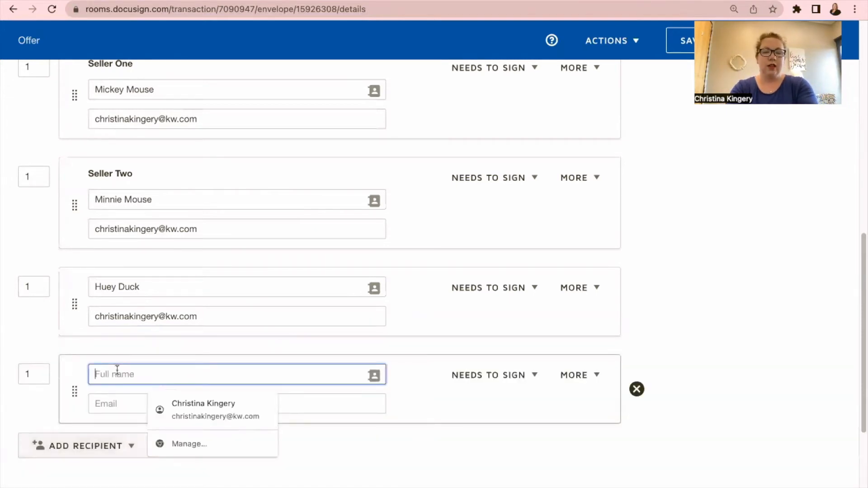
pyautogui.write('Due')
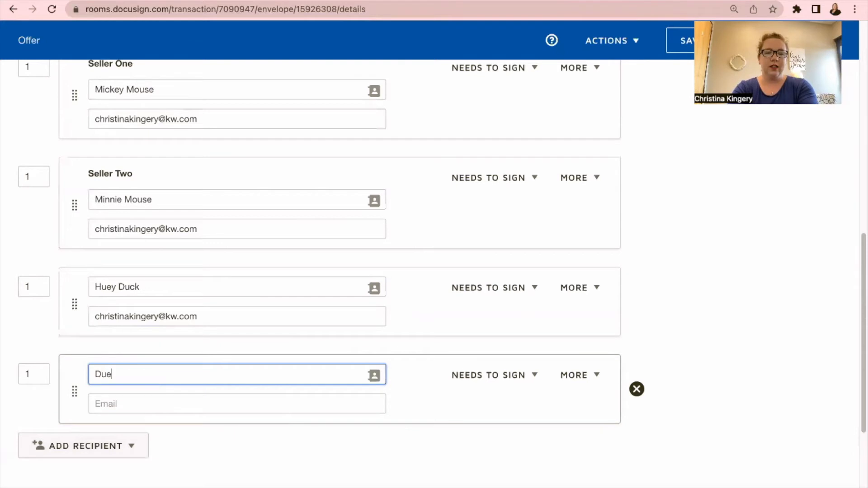
pyautogui.write('y Duck')
pyautogui.press('Tab')
pyautogui.press('Tab')
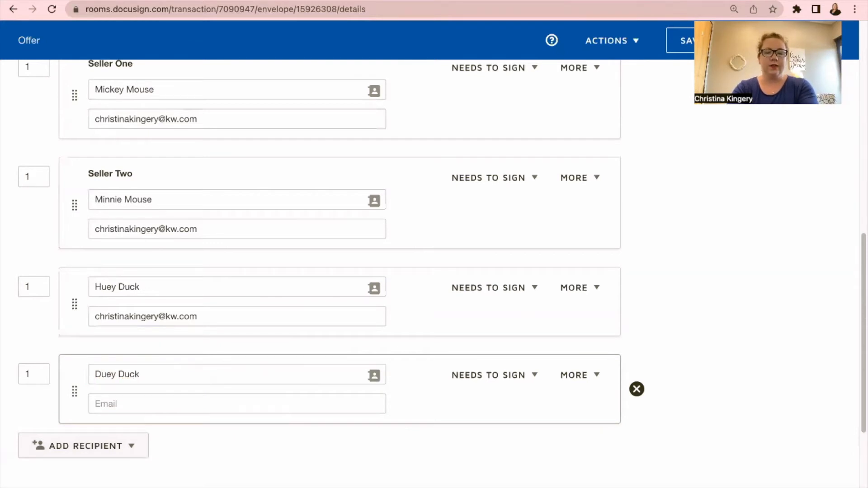
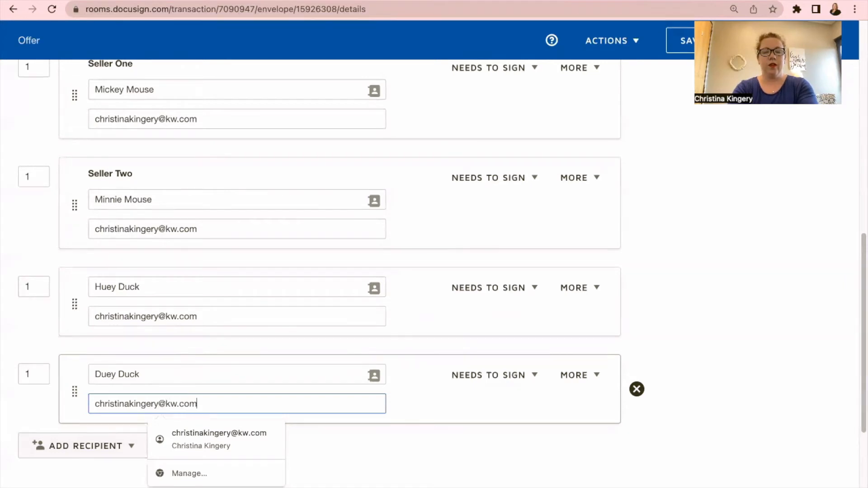
# Step: Check the email subject and message, then continue to placing fields on the contract
pyautogui.scroll(-1, 147, 322)
pyautogui.scroll(-5, 147, 322)
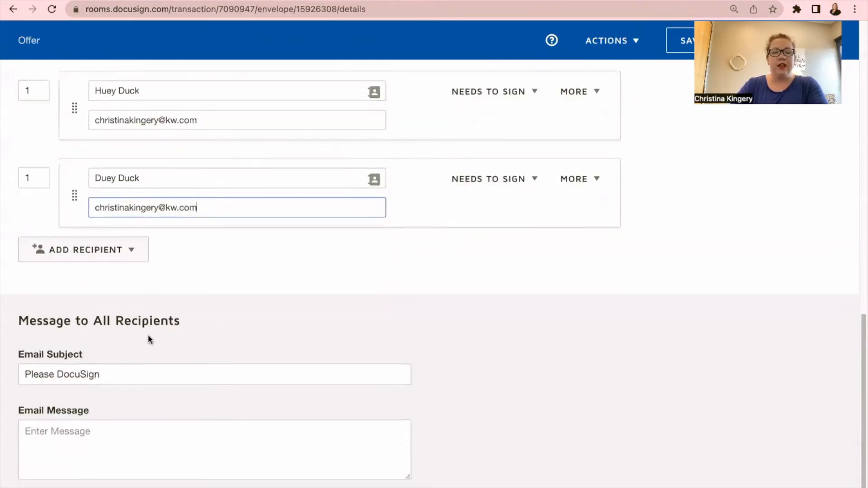
pyautogui.click(107, 374)
pyautogui.click(57, 449)
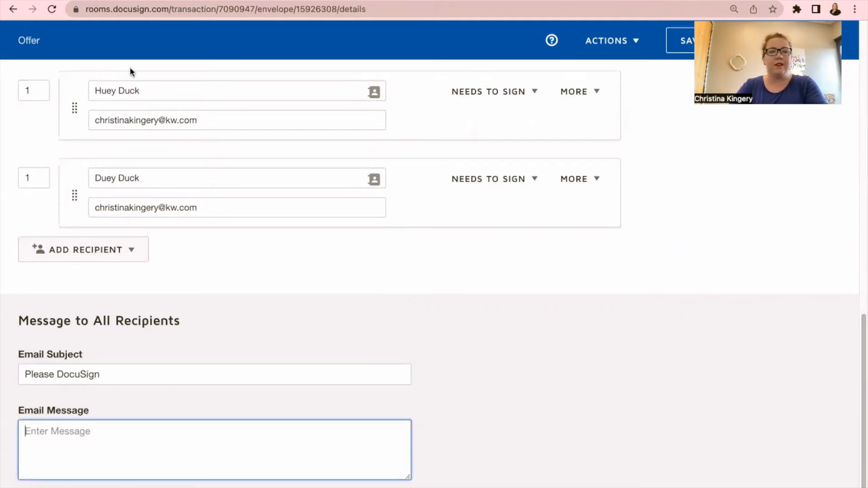
pyautogui.click(819, 40)
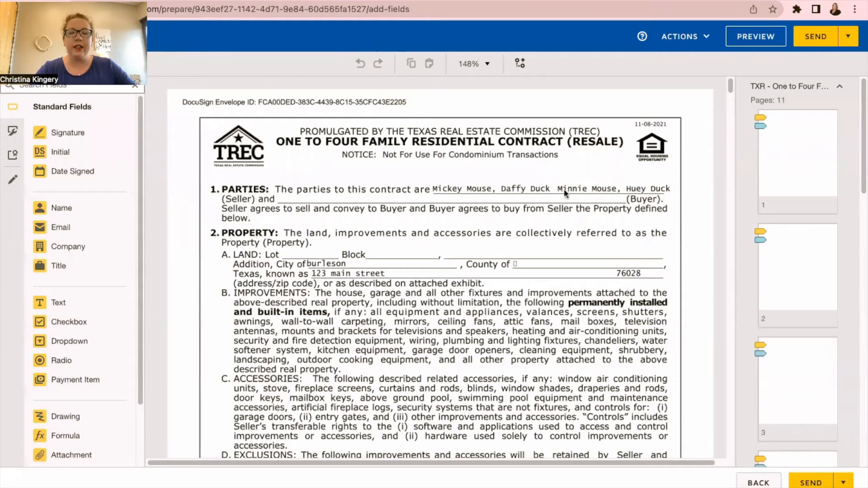
# Step: Scroll to the seller initials at the foot of page 1 and list the envelope signers
pyautogui.scroll(-3, 634, 192)
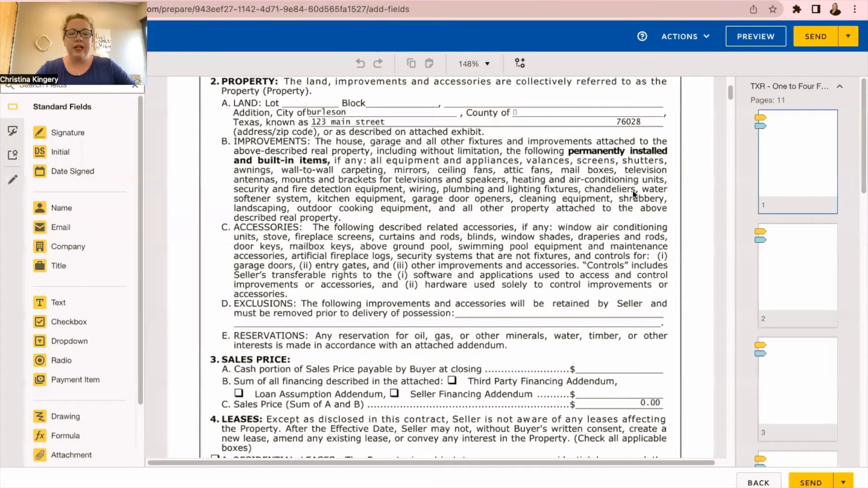
pyautogui.scroll(-6, 631, 204)
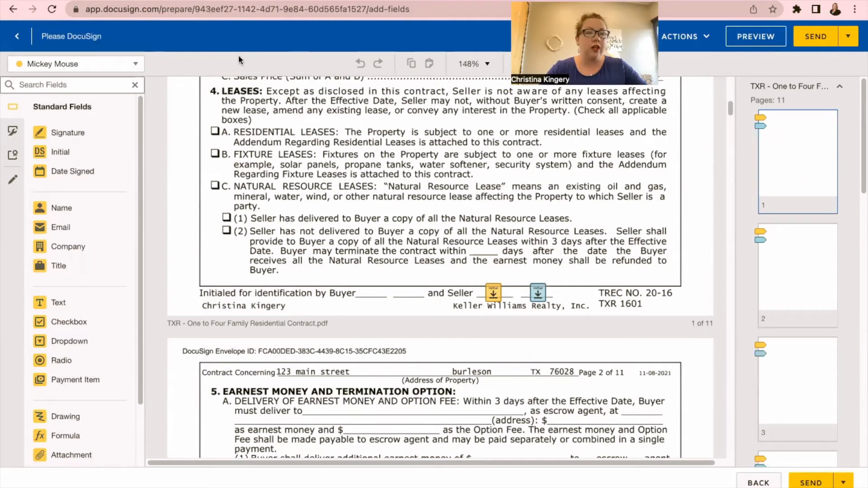
pyautogui.click(69, 66)
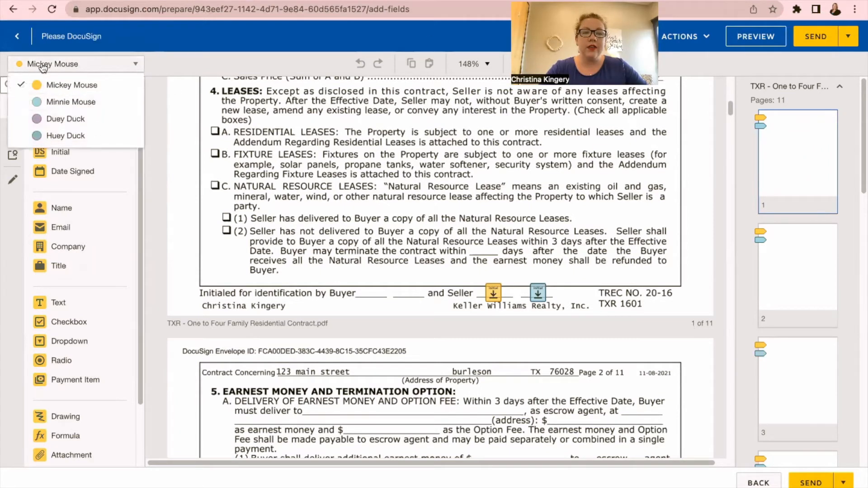
# Step: Place a small Initial field for the third seller between the page 1 seller initials
pyautogui.click(66, 120)
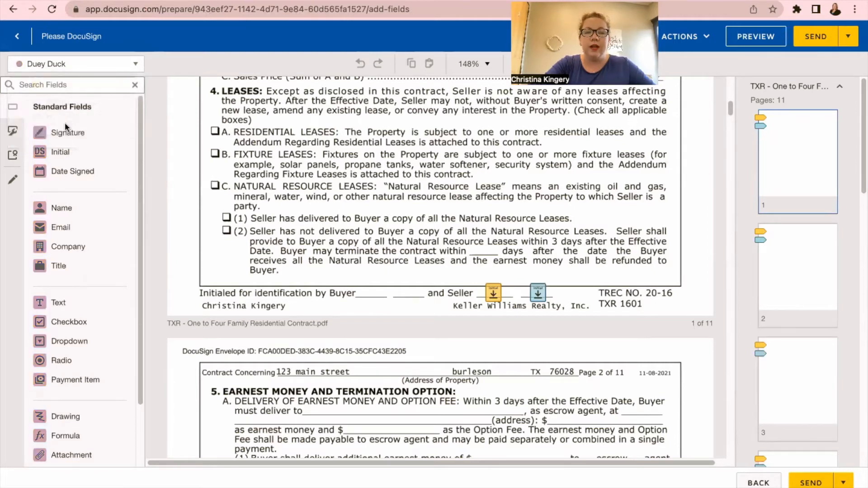
pyautogui.moveTo(59, 154); pyautogui.dragTo(501, 272)
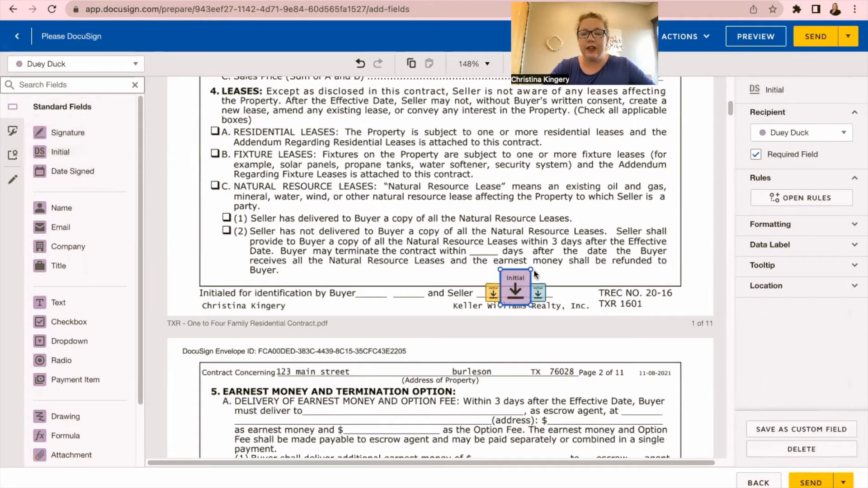
pyautogui.moveTo(531, 268); pyautogui.dragTo(514, 293)
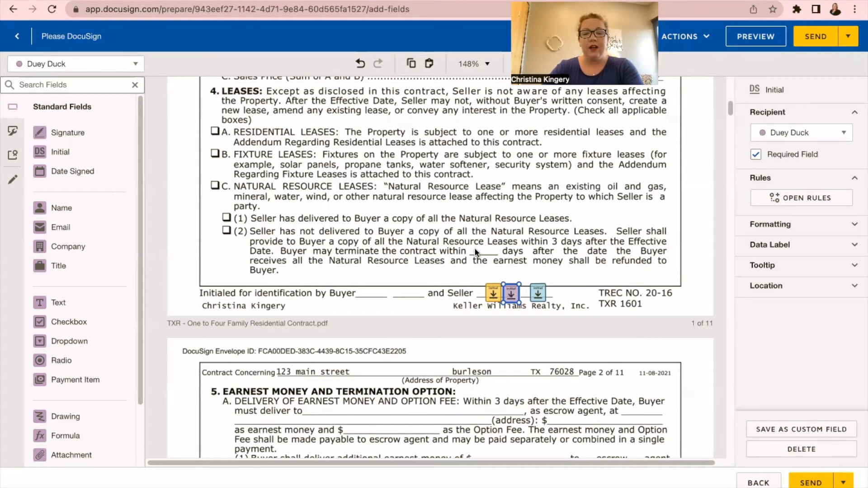
# Step: Paste the third seller's initial field onto page 2's seller initials line
pyautogui.scroll(-7, 476, 251)
pyautogui.scroll(-6, 479, 282)
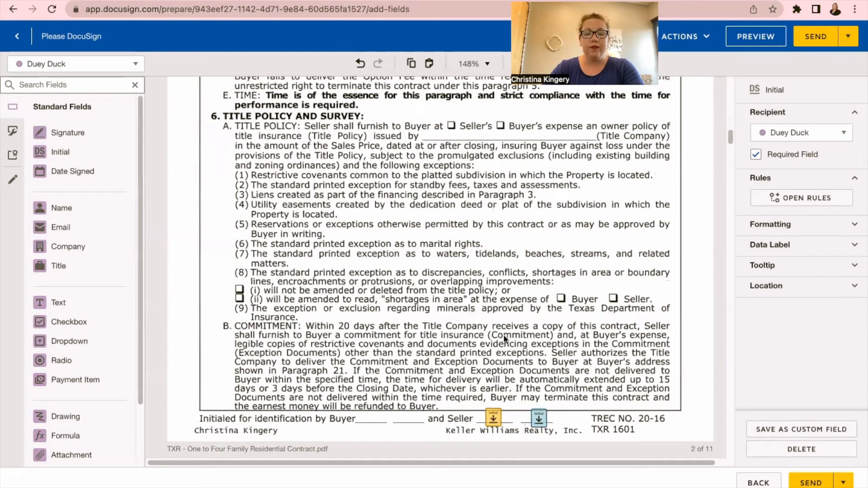
pyautogui.press('super+v')
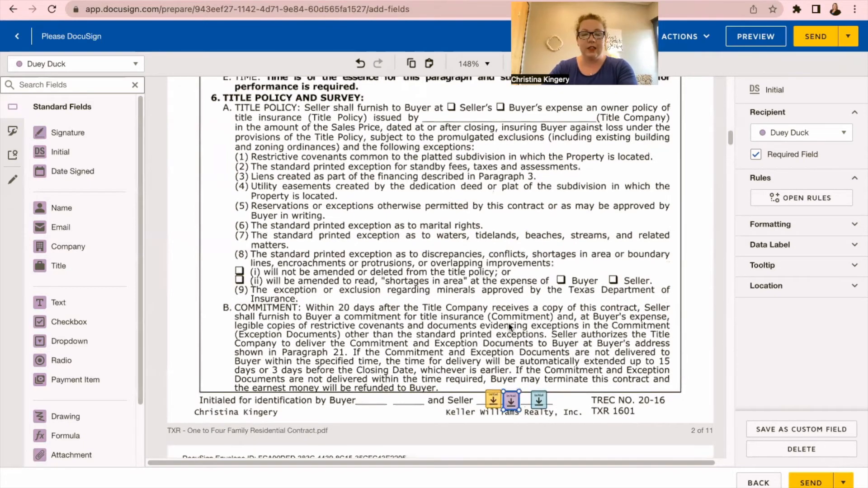
# Step: Paste the initial field onto the later pages' seller initials lines through page 8
pyautogui.scroll(-4, 509, 326)
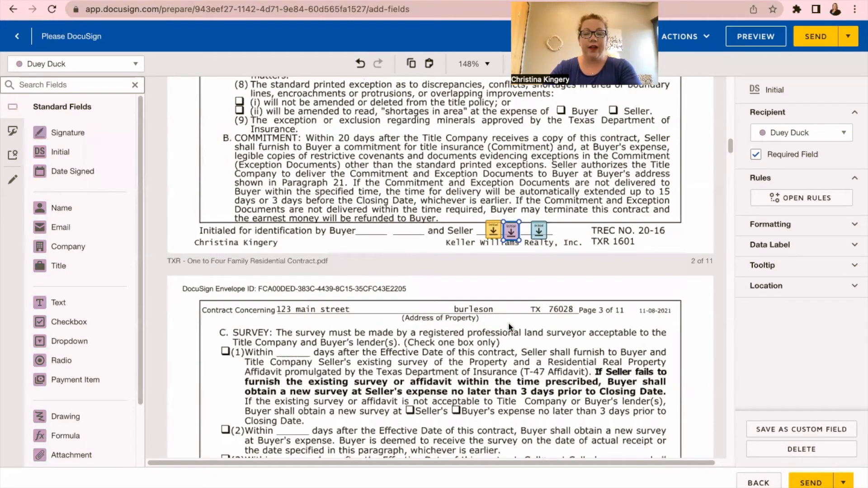
pyautogui.scroll(-14, 508, 322)
pyautogui.scroll(-2, 509, 325)
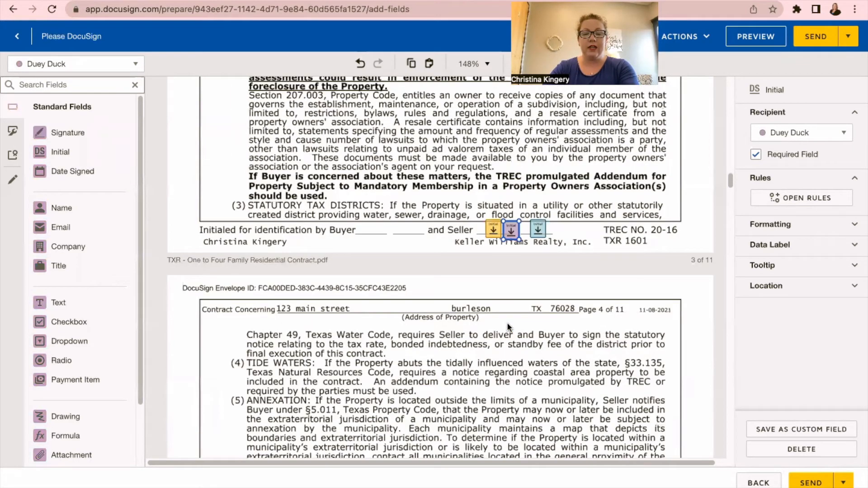
pyautogui.scroll(-8, 506, 322)
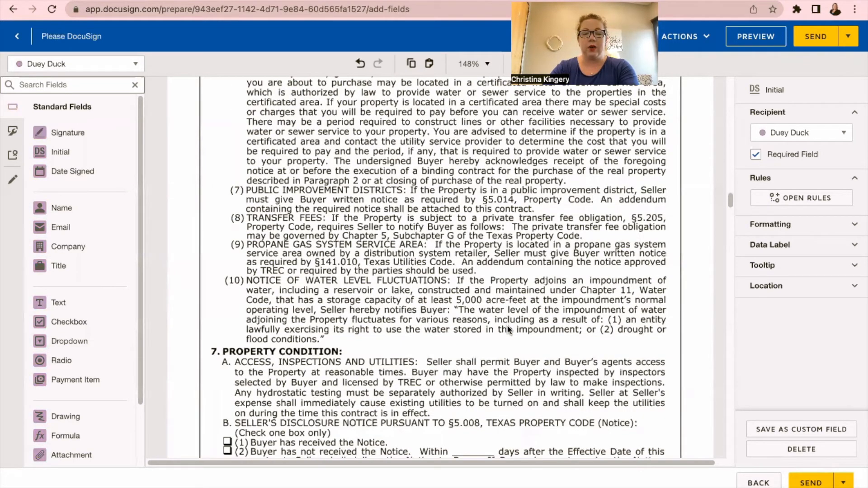
pyautogui.scroll(-4, 507, 324)
pyautogui.scroll(-10, 508, 329)
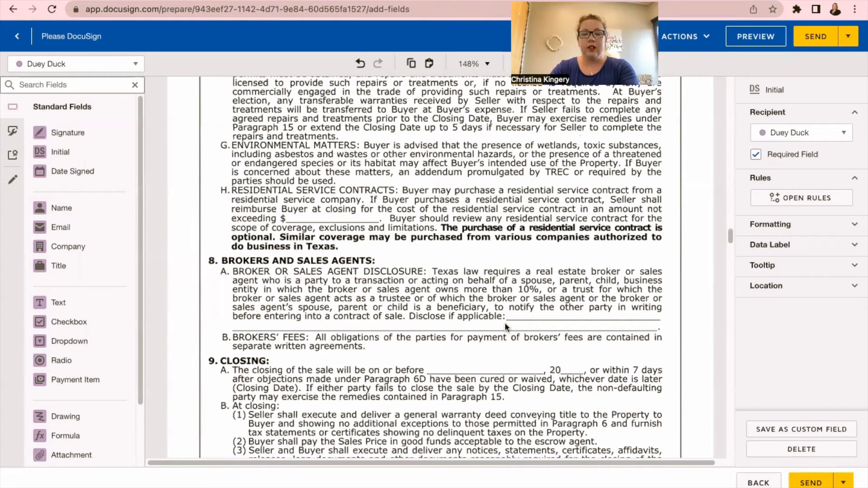
pyautogui.scroll(-6, 505, 321)
pyautogui.scroll(-12, 505, 319)
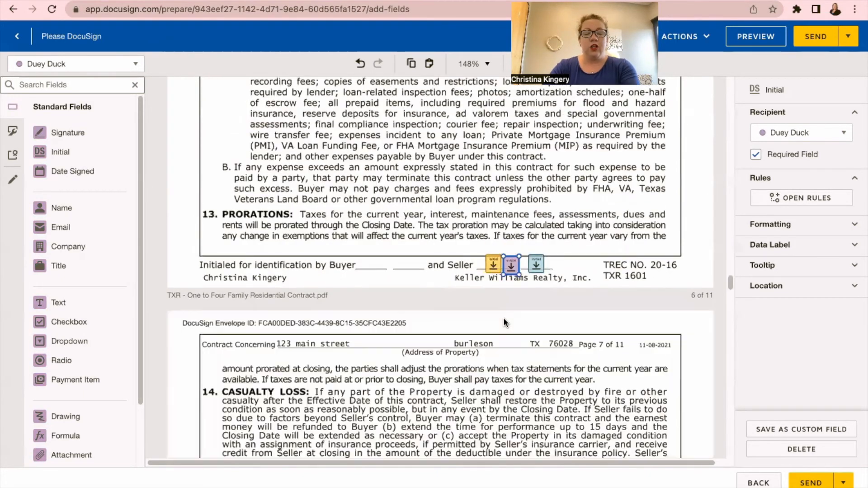
pyautogui.scroll(-10, 505, 322)
pyautogui.scroll(-10, 503, 317)
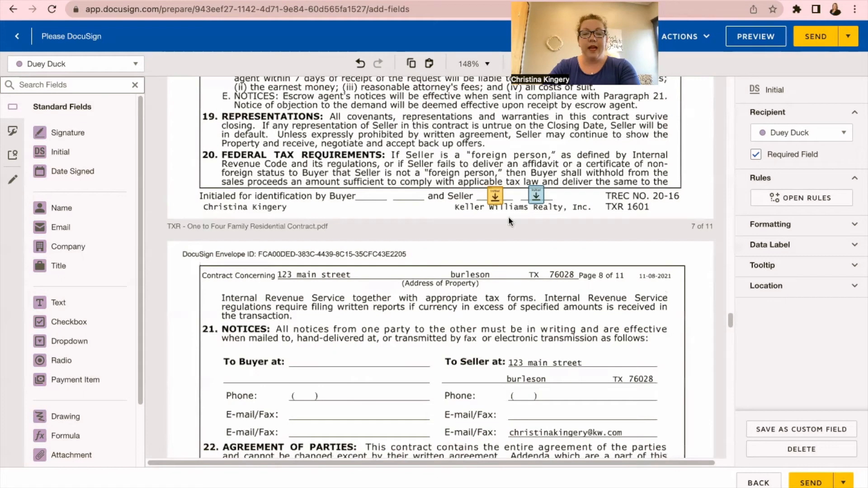
pyautogui.scroll(1, 512, 198)
pyautogui.scroll(2, 510, 253)
pyautogui.click(512, 272)
pyautogui.press('super+v')
pyautogui.scroll(-5, 525, 276)
pyautogui.scroll(-10, 525, 275)
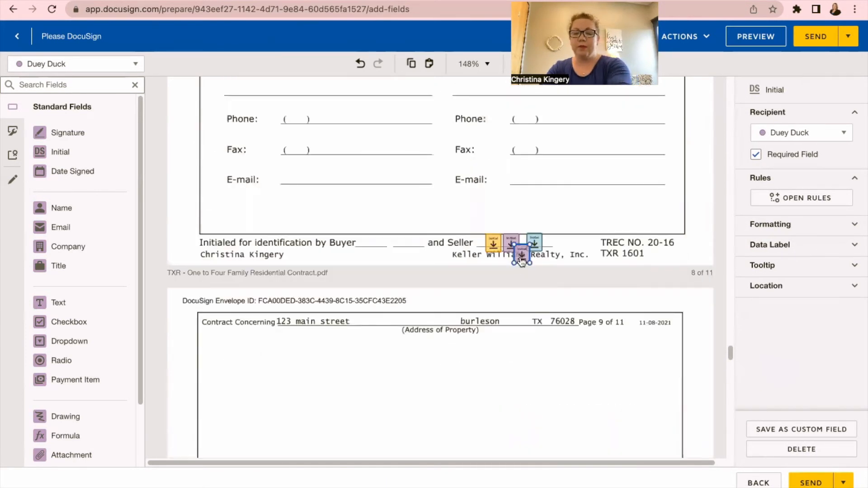
pyautogui.click(520, 264)
pyautogui.scroll(-10, 500, 265)
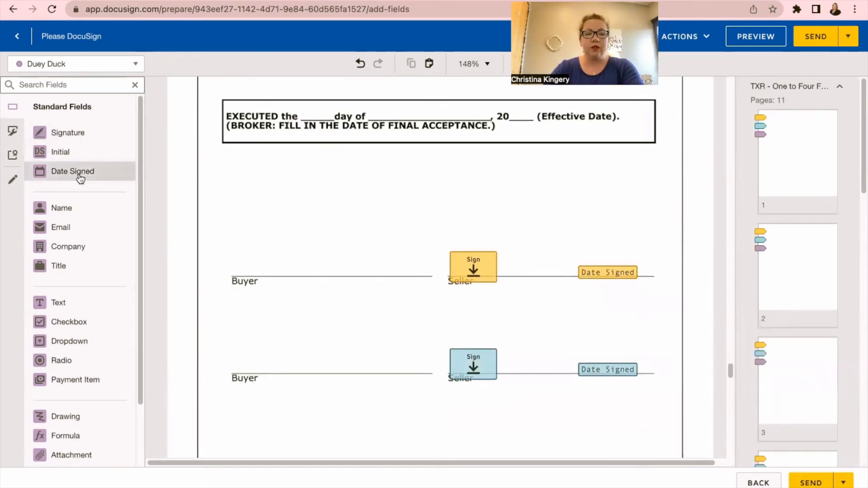
# Step: Place a Signature and a Date Signed field for the third seller between the existing seller rows
pyautogui.moveTo(61, 133)
pyautogui.mouseDown()
pyautogui.moveTo(83, 161)
pyautogui.moveTo(318, 271)
pyautogui.moveTo(475, 308)
pyautogui.mouseUp()
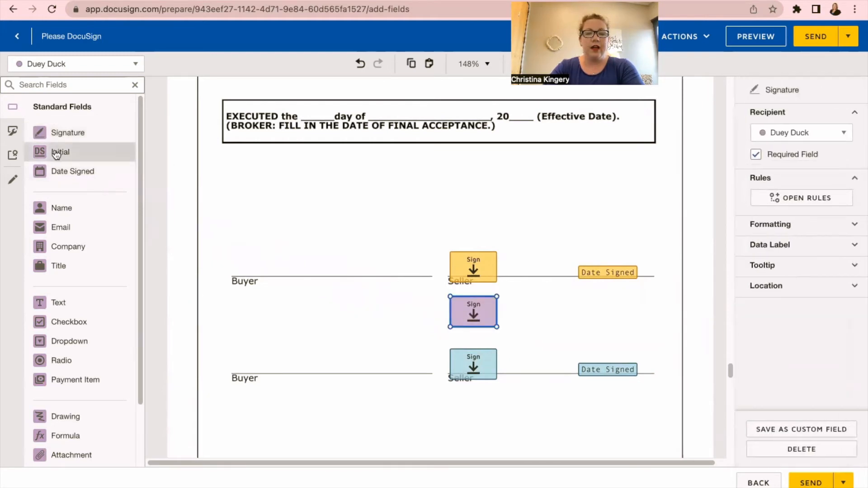
pyautogui.moveTo(58, 171); pyautogui.dragTo(581, 319)
pyautogui.scroll(-3, 484, 212)
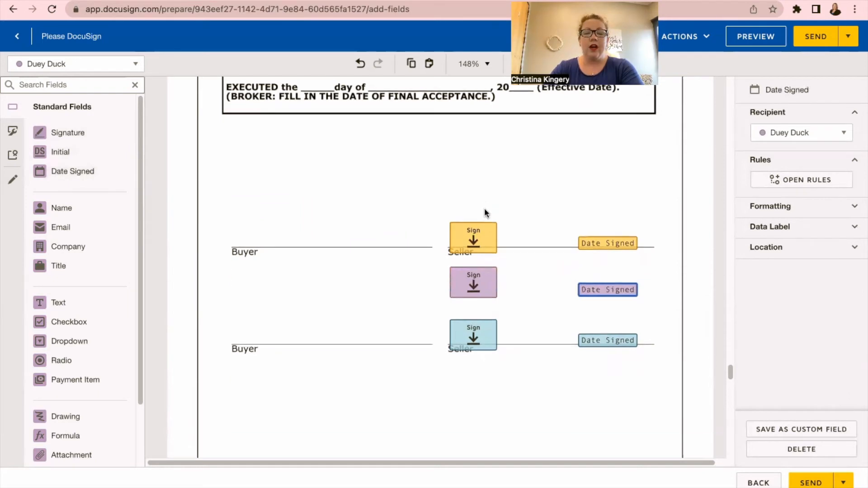
pyautogui.scroll(10, 484, 213)
# Step: Switch to the green-coded fourth seller and place their initial field on page 1
pyautogui.scroll(20, 496, 221)
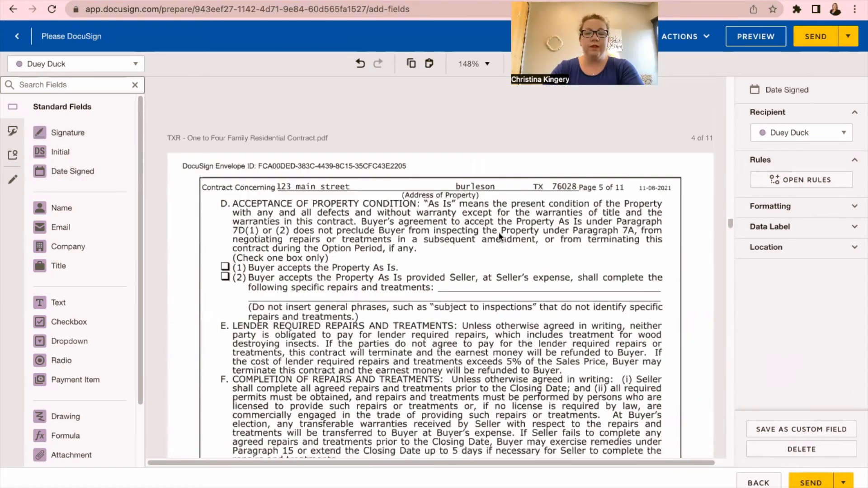
pyautogui.scroll(20, 378, 330)
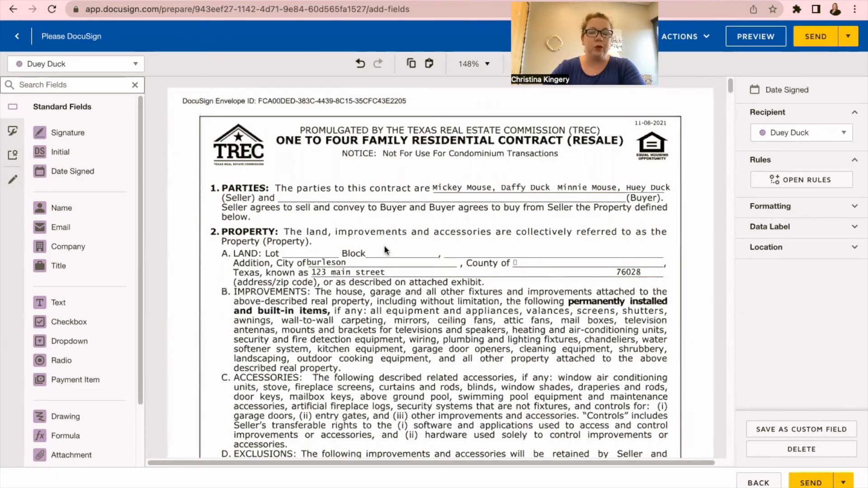
pyautogui.scroll(-8, 386, 249)
pyautogui.click(55, 64)
pyautogui.click(56, 135)
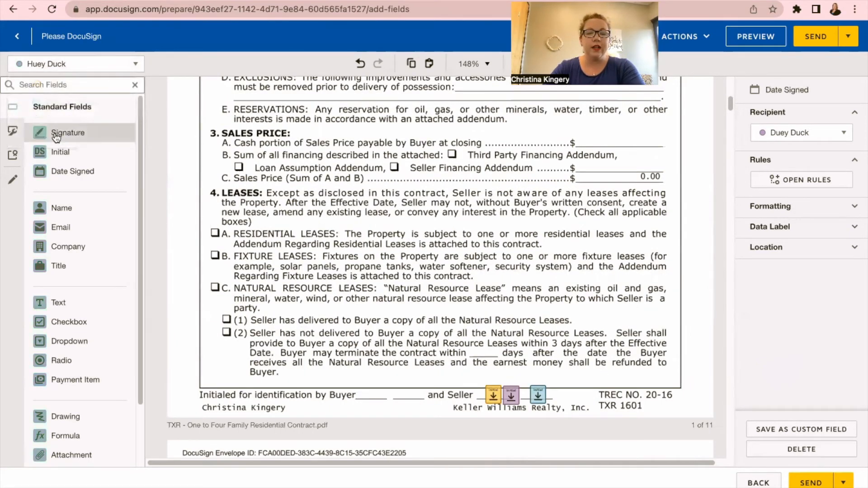
pyautogui.moveTo(58, 152); pyautogui.dragTo(552, 391)
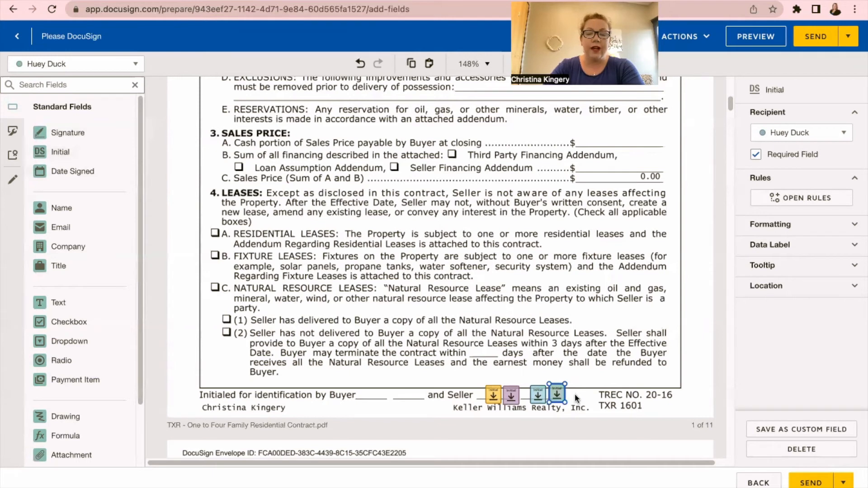
pyautogui.click(576, 398)
pyautogui.click(558, 393)
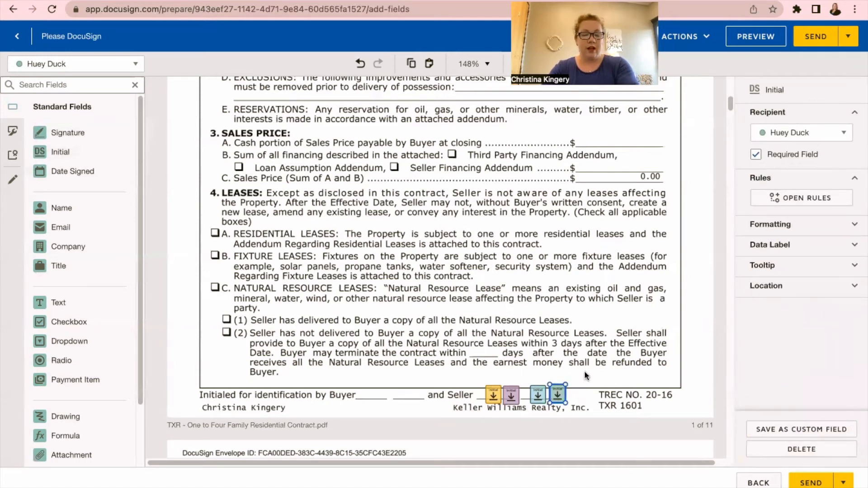
# Step: Paste the fourth seller's initial field beside the seller initials on pages 3 and 7
pyautogui.scroll(-1, 565, 364)
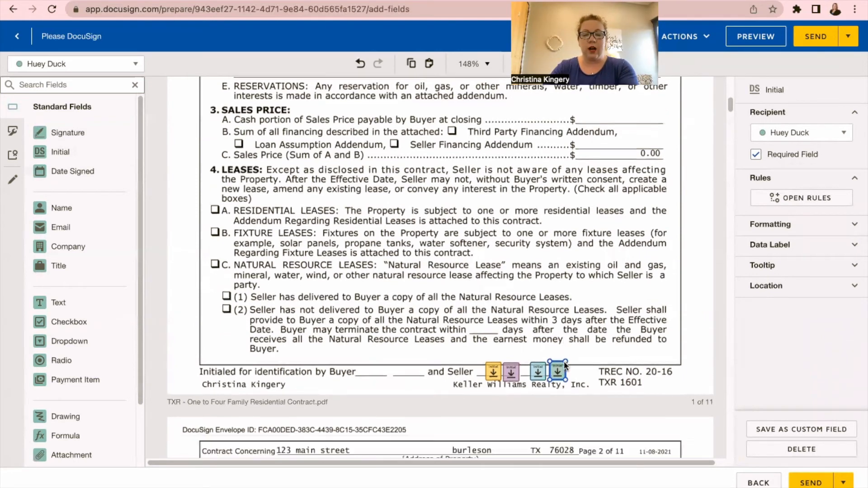
pyautogui.scroll(-5, 564, 365)
pyautogui.scroll(-12, 564, 362)
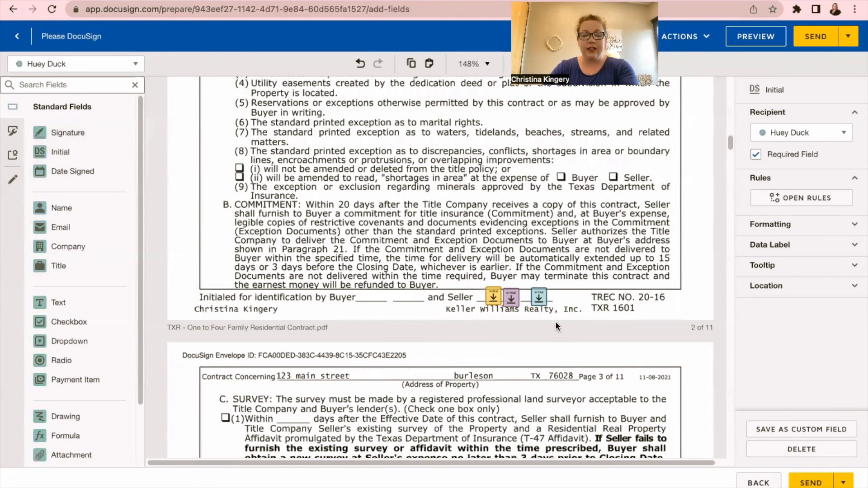
pyautogui.scroll(-10, 563, 308)
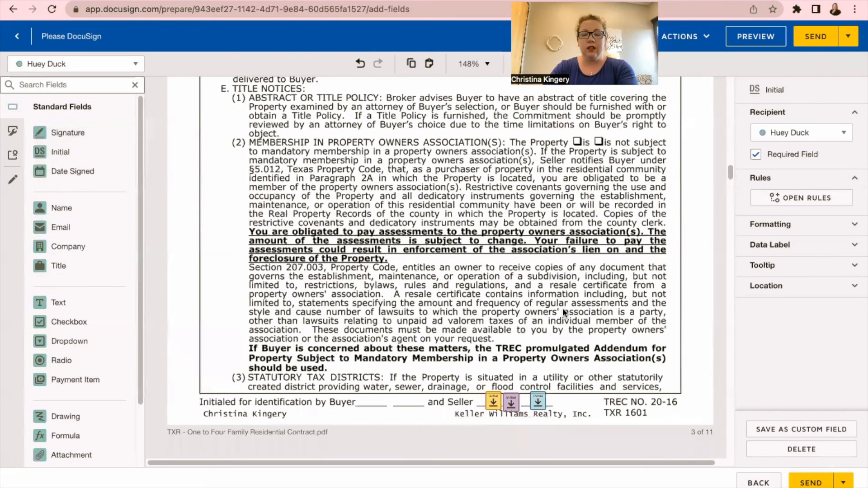
pyautogui.press('super+v')
pyautogui.scroll(-1, 563, 316)
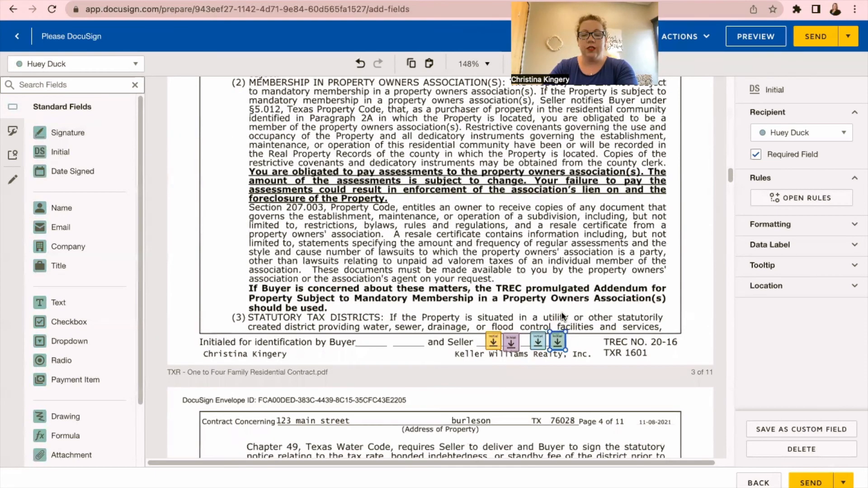
pyautogui.scroll(-10, 562, 316)
pyautogui.scroll(-8, 561, 313)
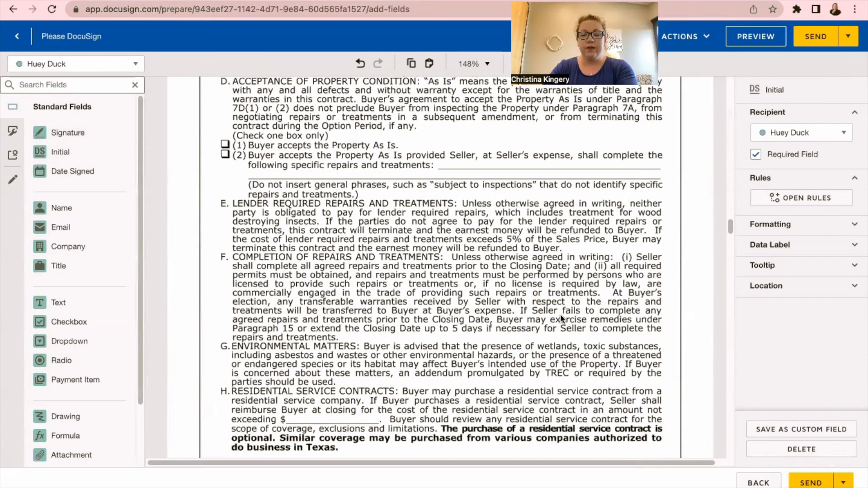
pyautogui.scroll(-15, 560, 314)
pyautogui.scroll(3, 556, 308)
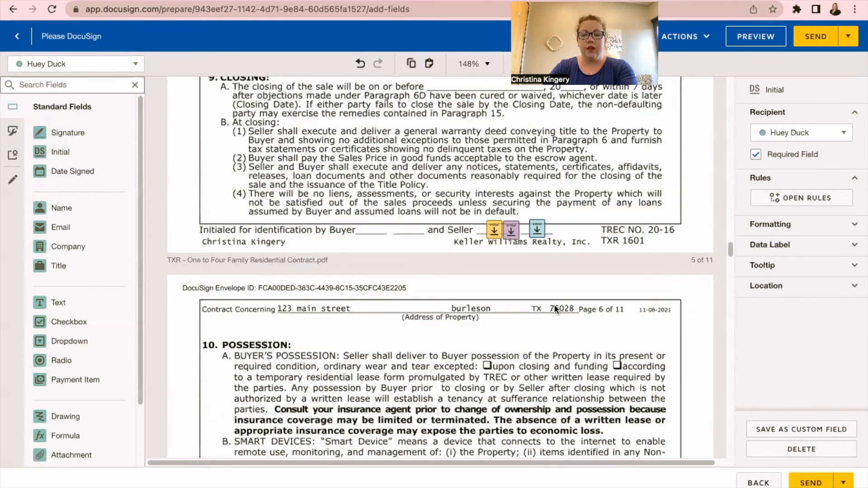
pyautogui.scroll(3, 553, 306)
pyautogui.scroll(-9, 553, 306)
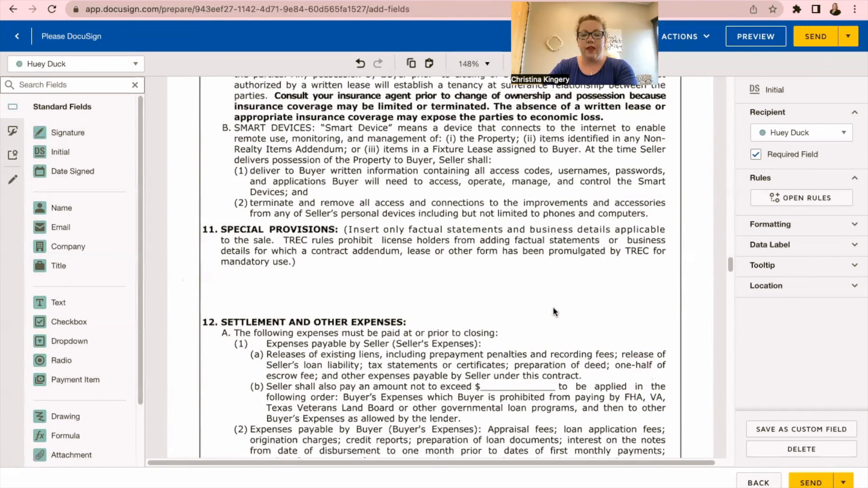
pyautogui.scroll(-10, 554, 312)
pyautogui.scroll(-15, 552, 308)
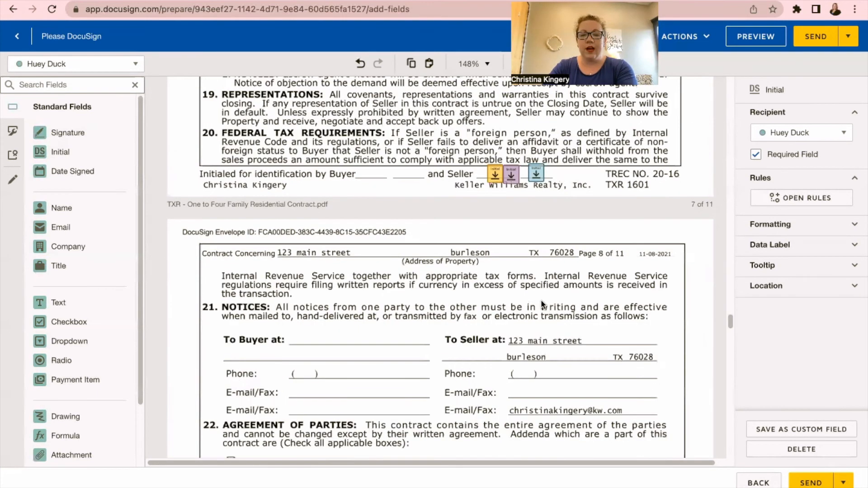
pyautogui.scroll(2, 545, 206)
pyautogui.press('super+v')
pyautogui.scroll(-2, 559, 240)
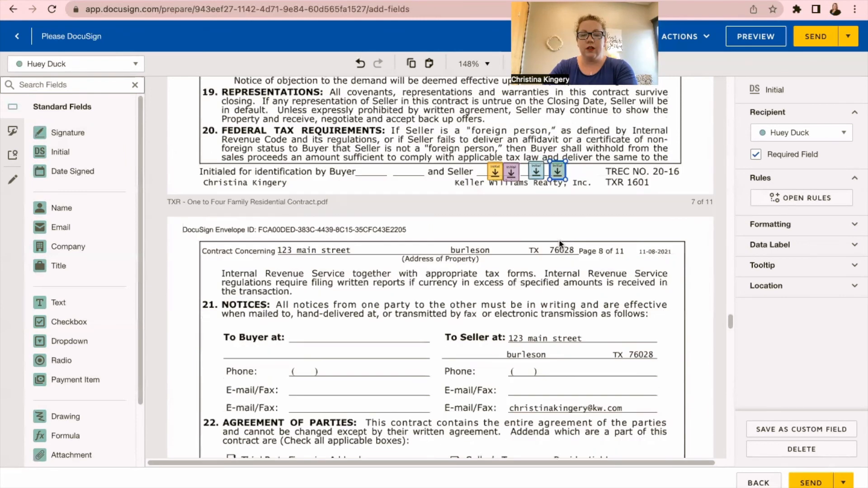
pyautogui.scroll(-20, 559, 244)
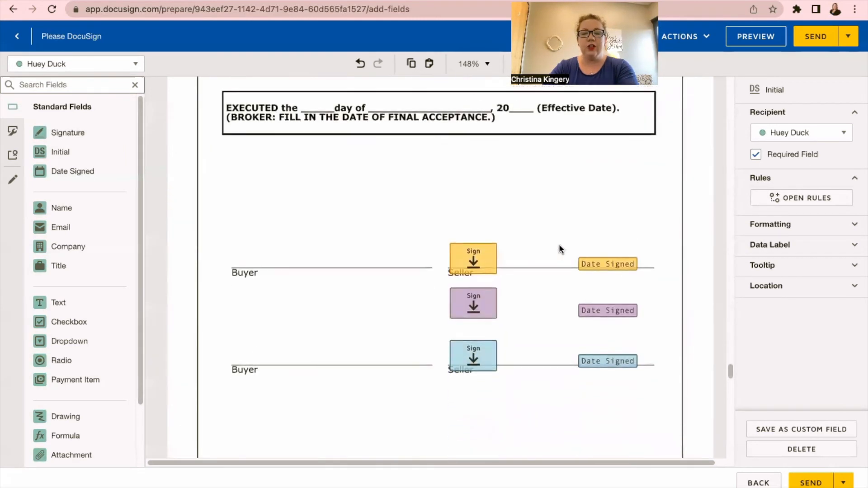
# Step: Place Signature and Date Signed fields for the green-coded seller below the other three sellers on page 9
pyautogui.moveTo(68, 132)
pyautogui.mouseDown()
pyautogui.moveTo(367, 183)
pyautogui.moveTo(448, 185)
pyautogui.moveTo(473, 411)
pyautogui.moveTo(453, 385)
pyautogui.mouseUp()
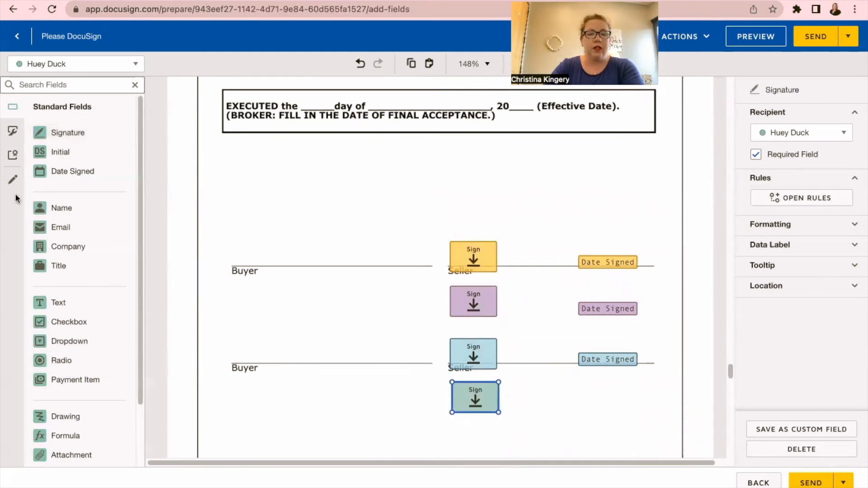
pyautogui.moveTo(62, 174); pyautogui.dragTo(582, 408)
pyautogui.scroll(-5, 491, 216)
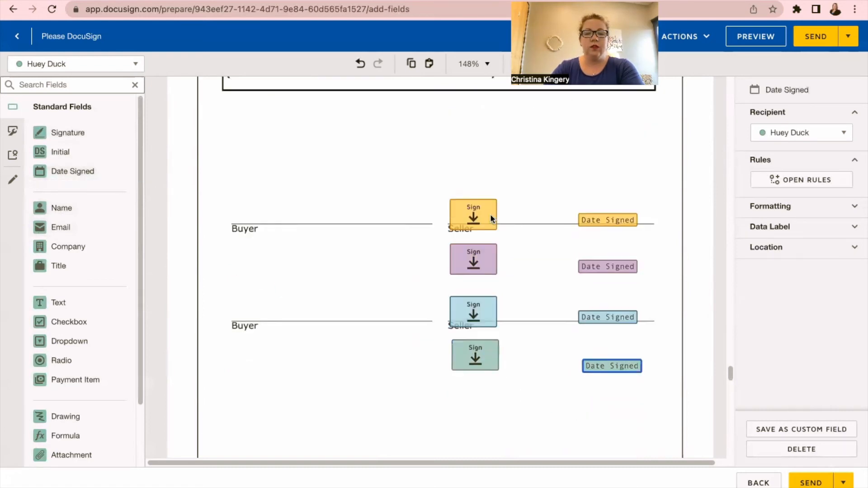
pyautogui.scroll(-5, 490, 213)
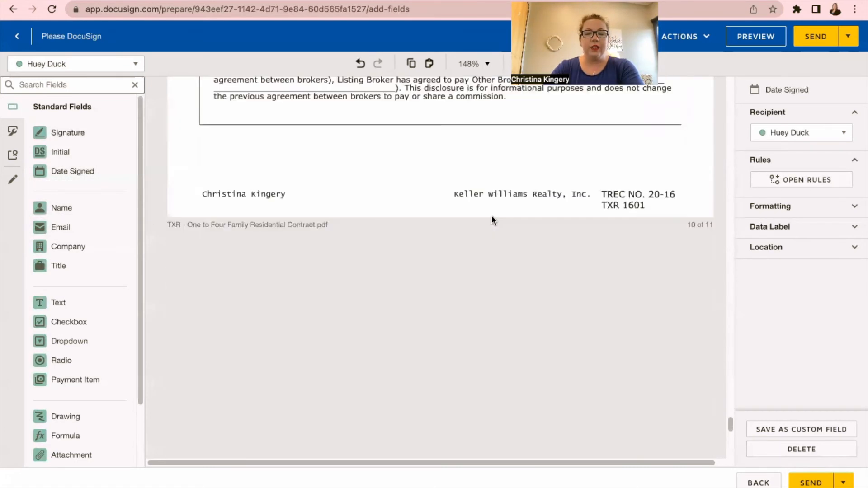
pyautogui.scroll(-10, 492, 218)
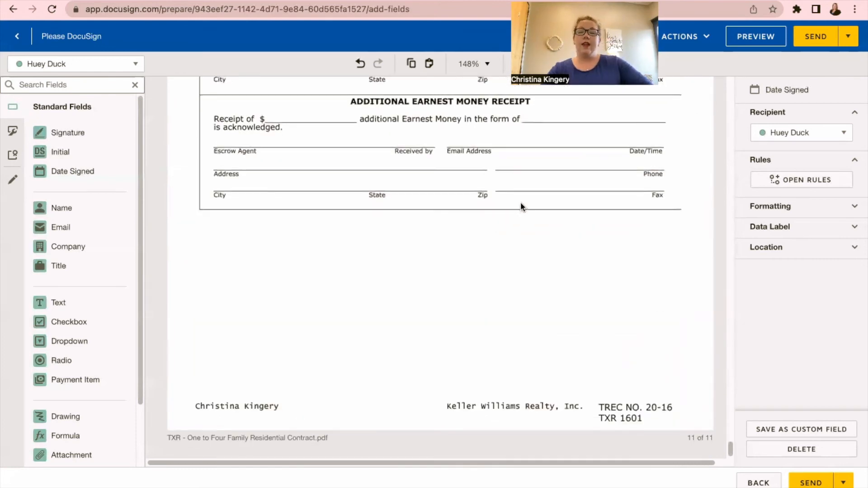
# Step: Open the signer preview and view the contract as the yellow-coded seller
pyautogui.click(751, 43)
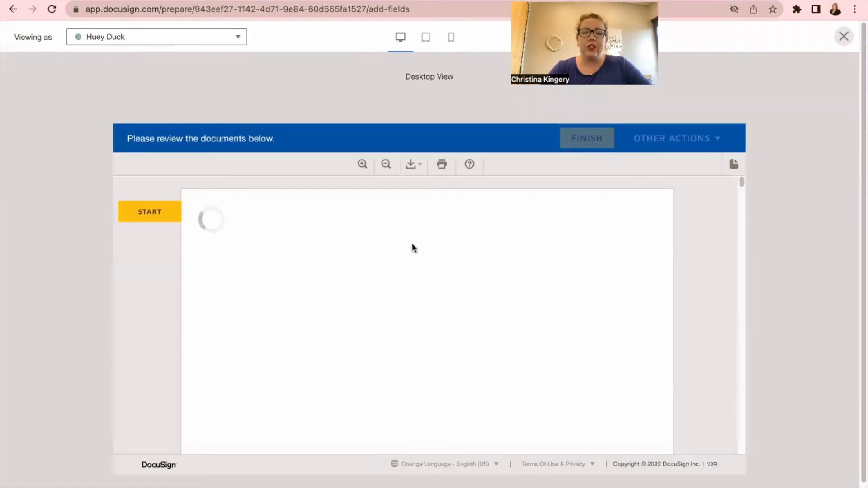
pyautogui.scroll(-6, 413, 248)
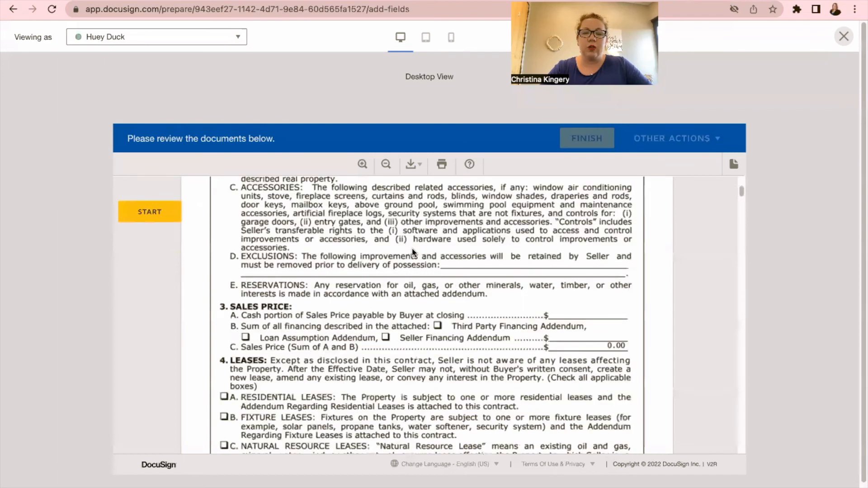
pyautogui.scroll(-5, 412, 252)
pyautogui.click(110, 38)
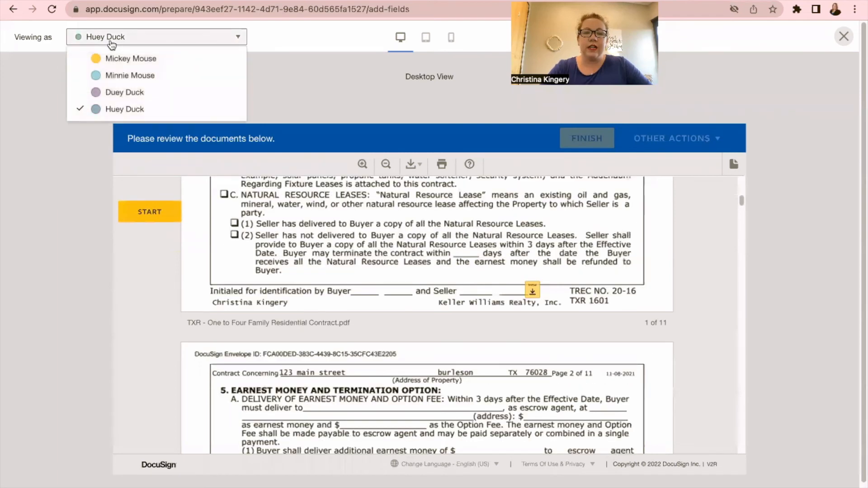
pyautogui.click(120, 60)
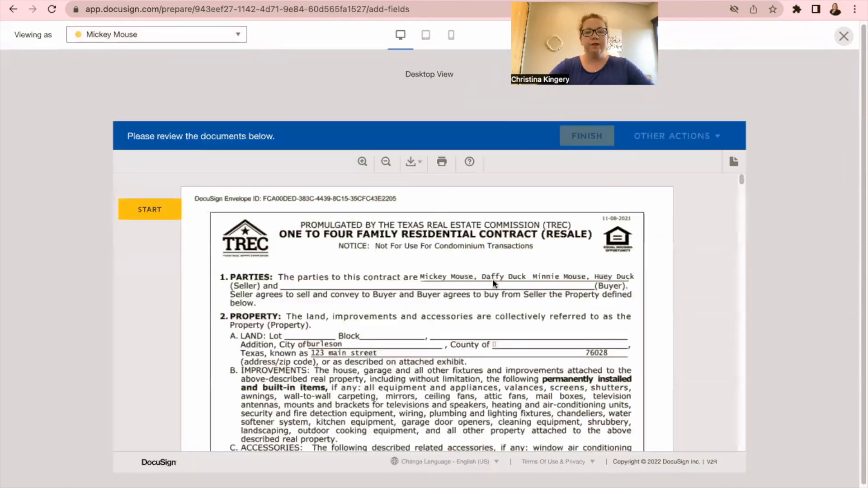
pyautogui.scroll(-10, 493, 279)
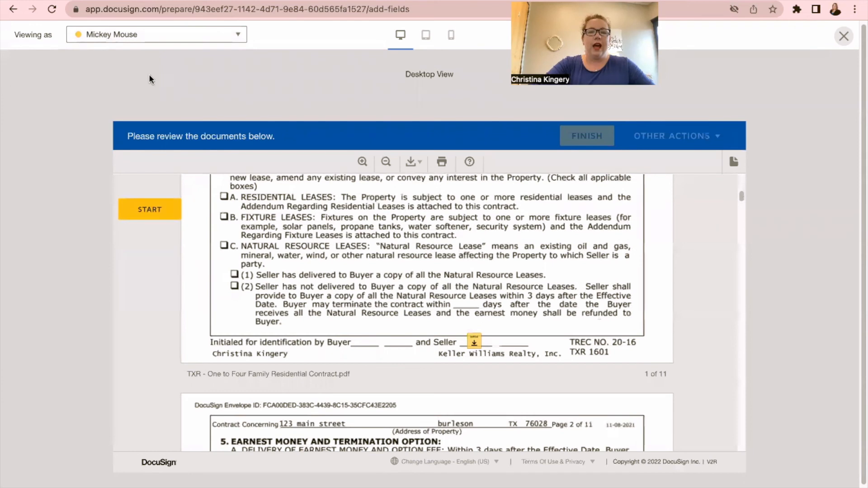
# Step: Preview the contract as the light-blue-coded seller, then as the purple-coded seller
pyautogui.click(126, 40)
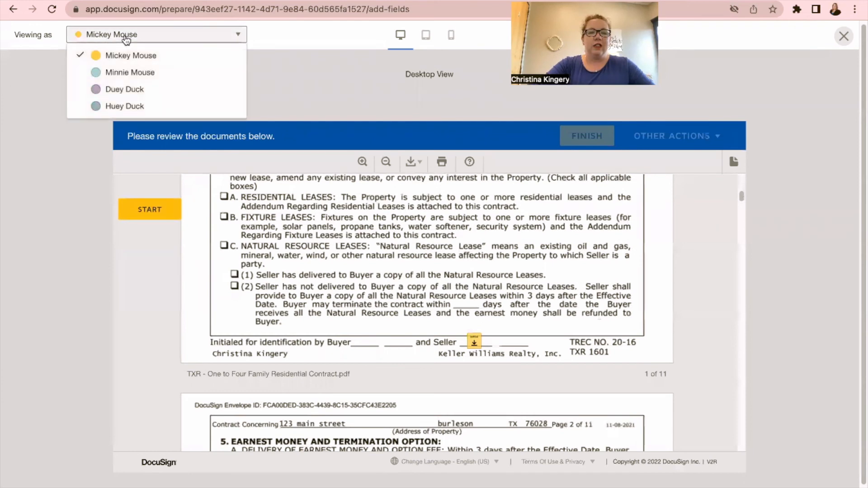
pyautogui.click(131, 75)
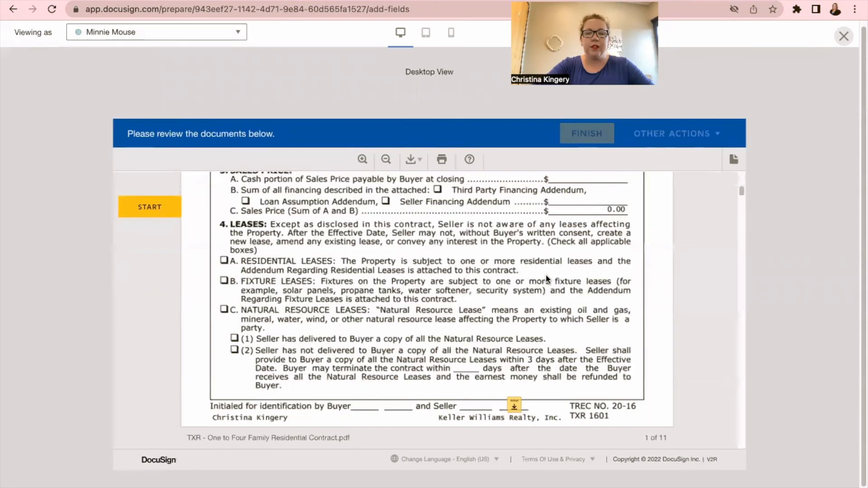
pyautogui.scroll(-5, 546, 274)
pyautogui.click(173, 32)
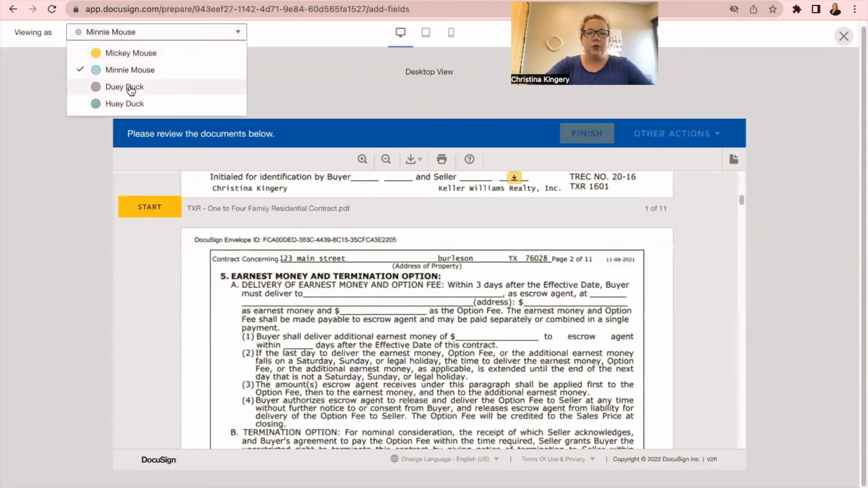
pyautogui.click(131, 90)
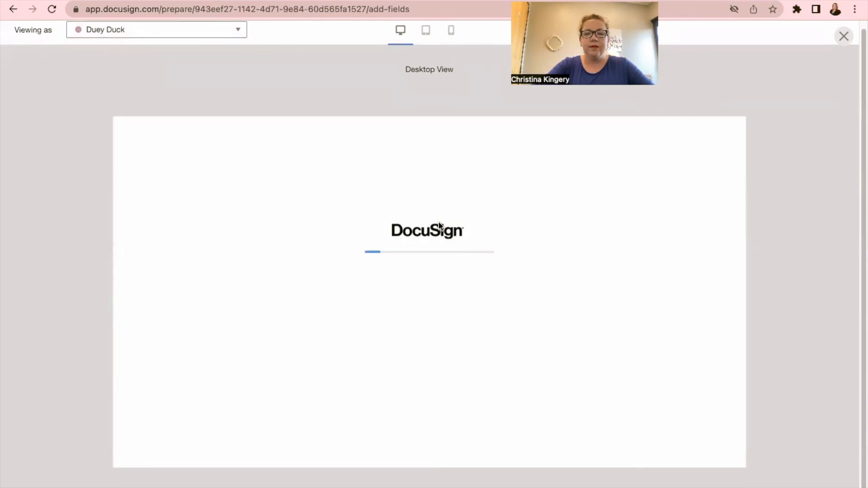
pyautogui.scroll(-7, 439, 222)
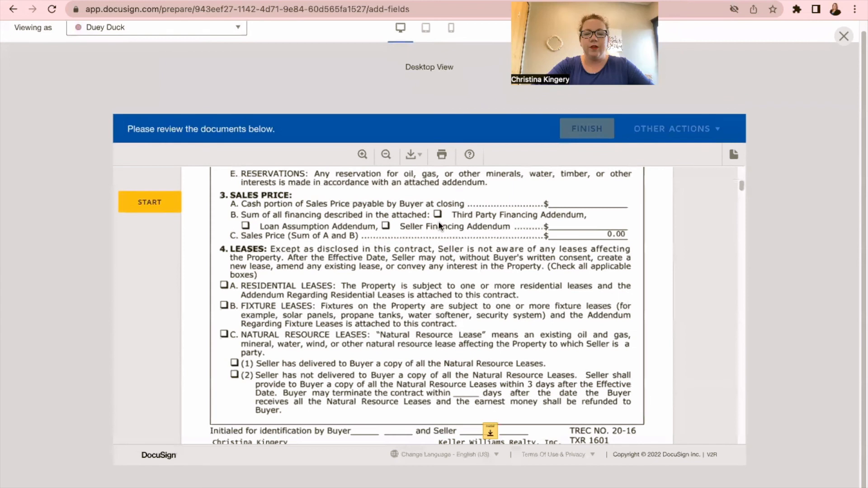
pyautogui.scroll(-1, 438, 221)
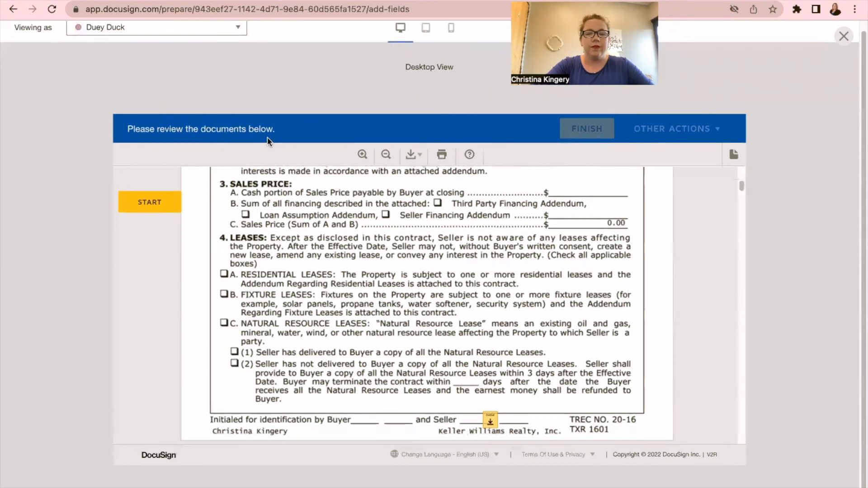
# Step: Preview the contract as the green-coded seller, then return to the yellow-coded seller's view
pyautogui.click(190, 28)
pyautogui.click(140, 99)
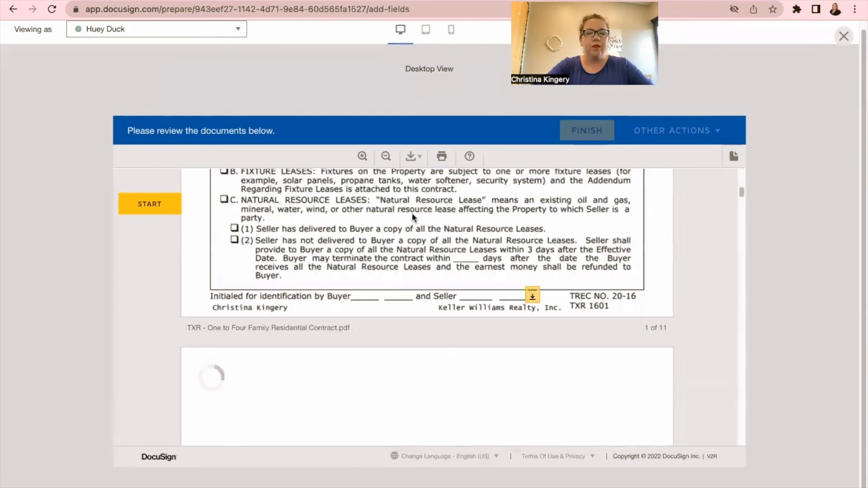
pyautogui.scroll(-1, 411, 213)
pyautogui.scroll(-2, 412, 213)
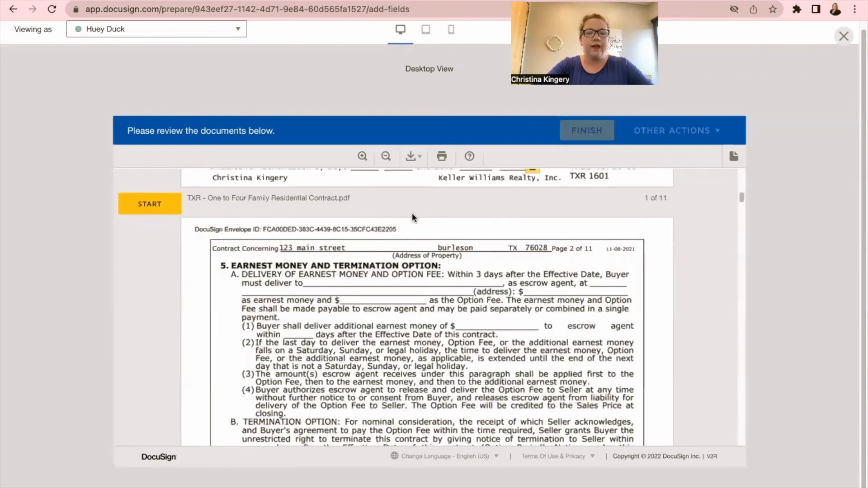
pyautogui.scroll(-5, 411, 213)
pyautogui.scroll(-5, 411, 213)
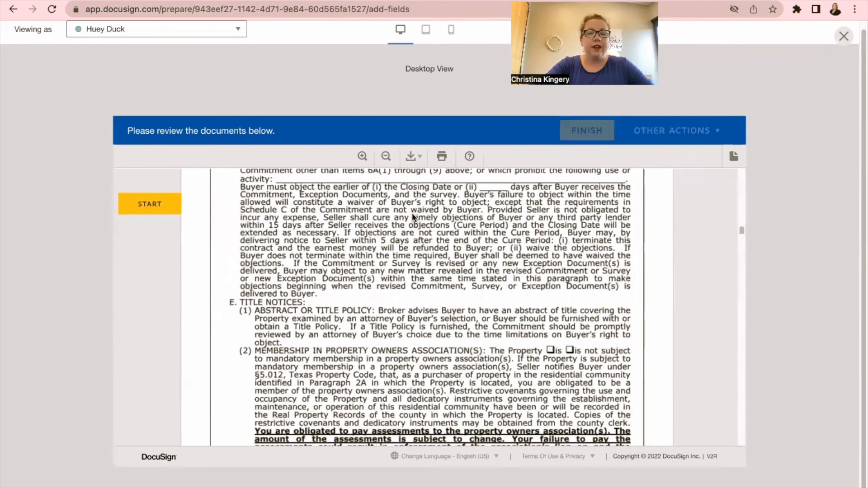
pyautogui.scroll(-5, 412, 213)
pyautogui.click(165, 29)
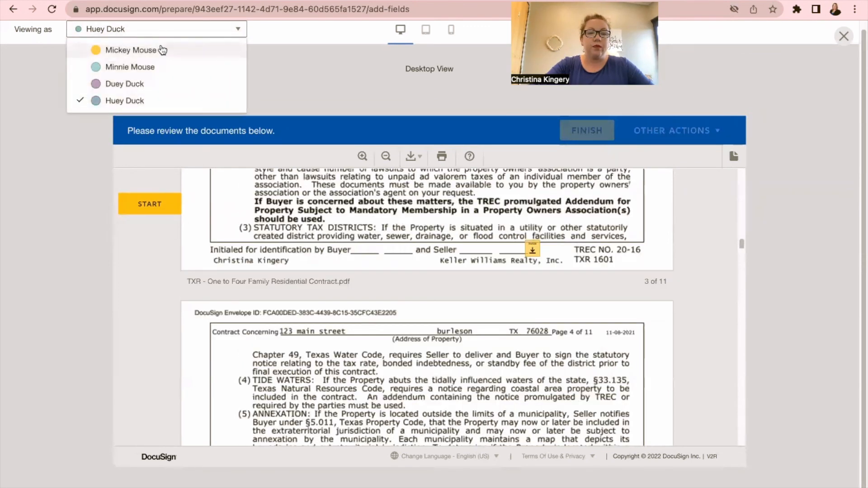
pyautogui.click(164, 49)
# Step: Close the preview and check the Offer envelope's four recipients, dismissing the Add Recipient options
pyautogui.click(844, 37)
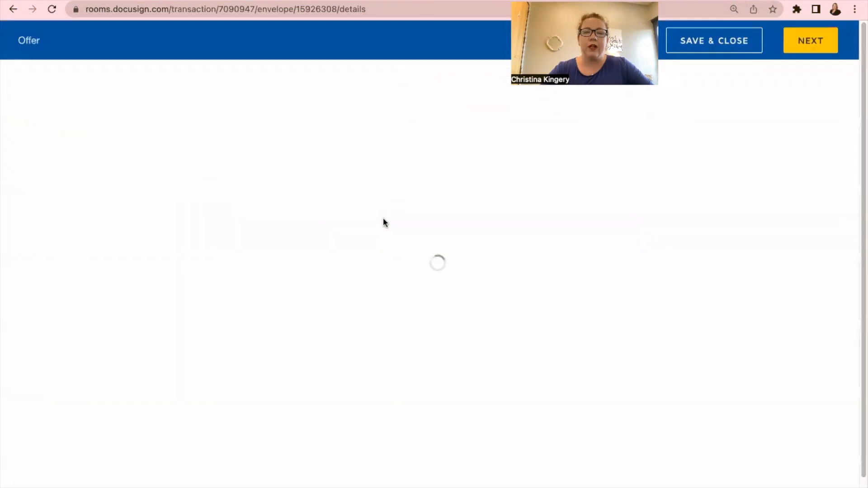
pyautogui.scroll(-10, 401, 170)
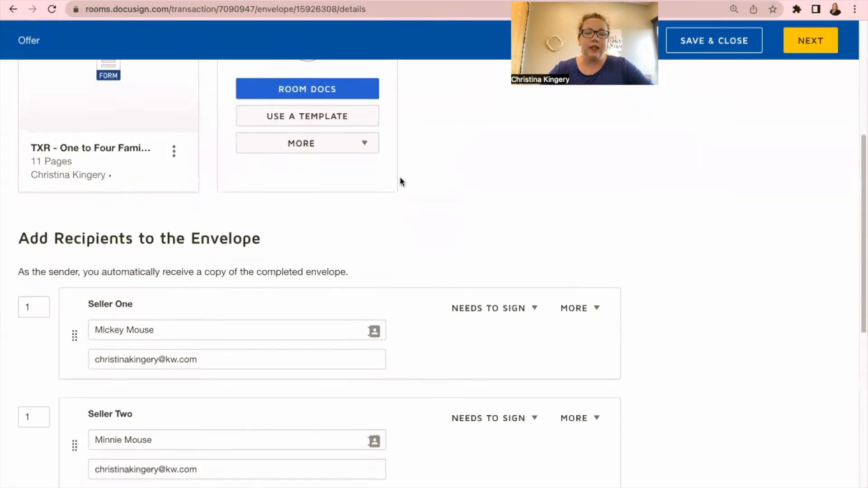
pyautogui.click(93, 441)
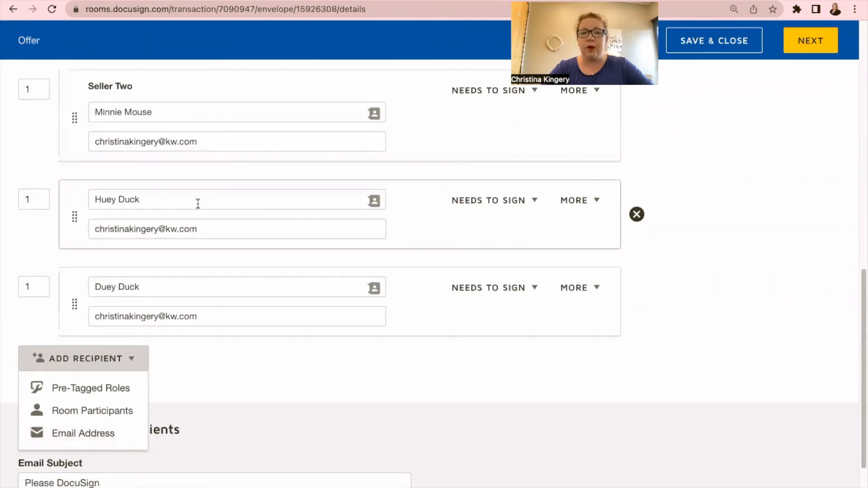
pyautogui.click(225, 352)
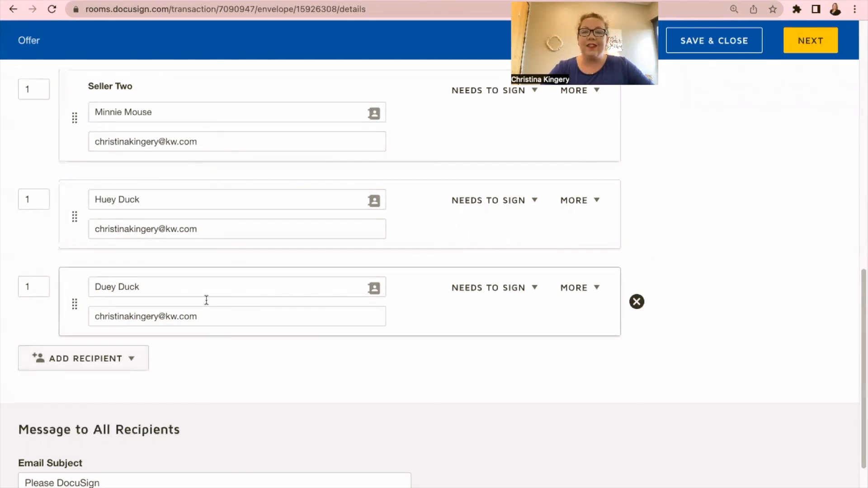